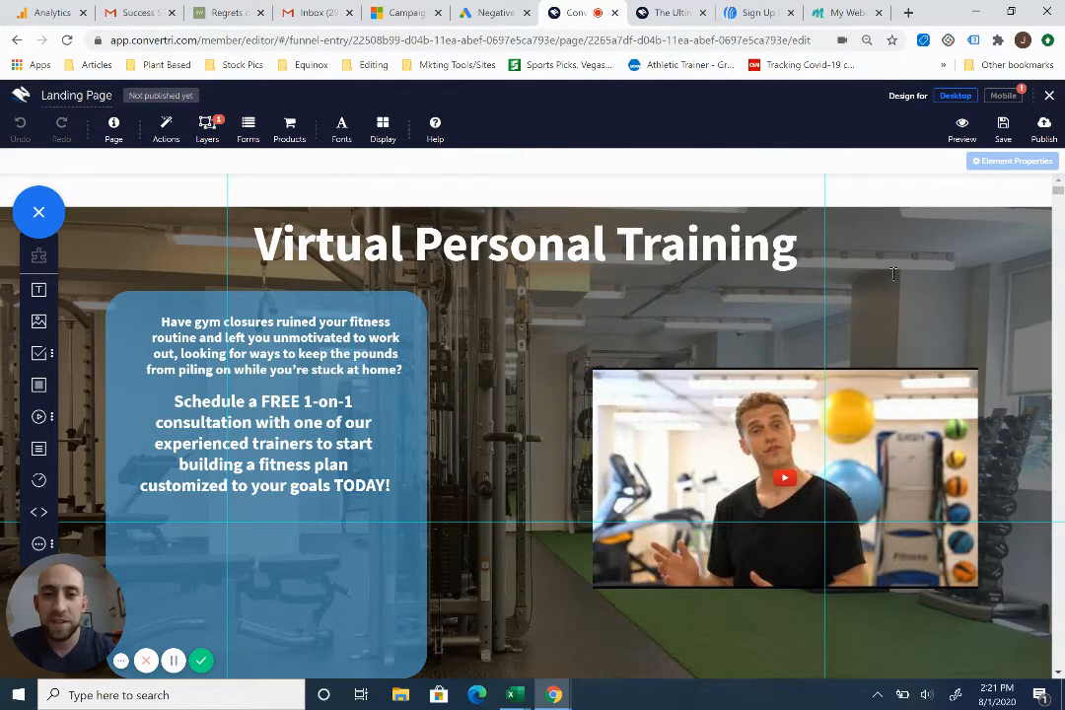
- Check the landing page background's properties, then leave the editor and return to the funnel
click(969, 313)
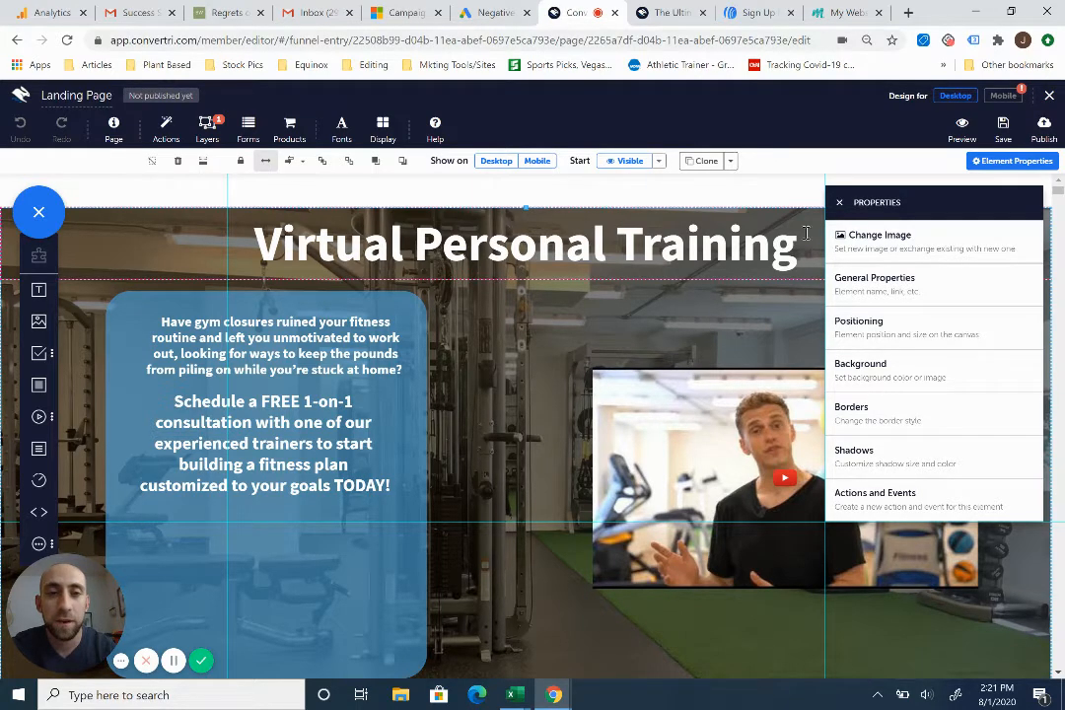
click(839, 202)
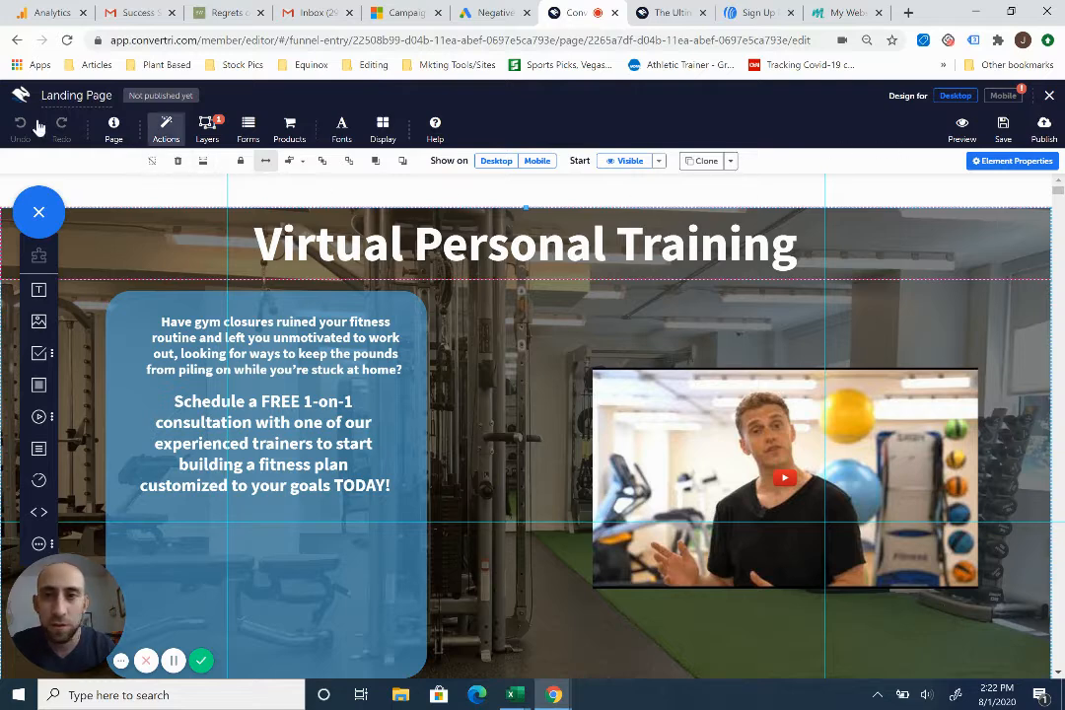
click(20, 94)
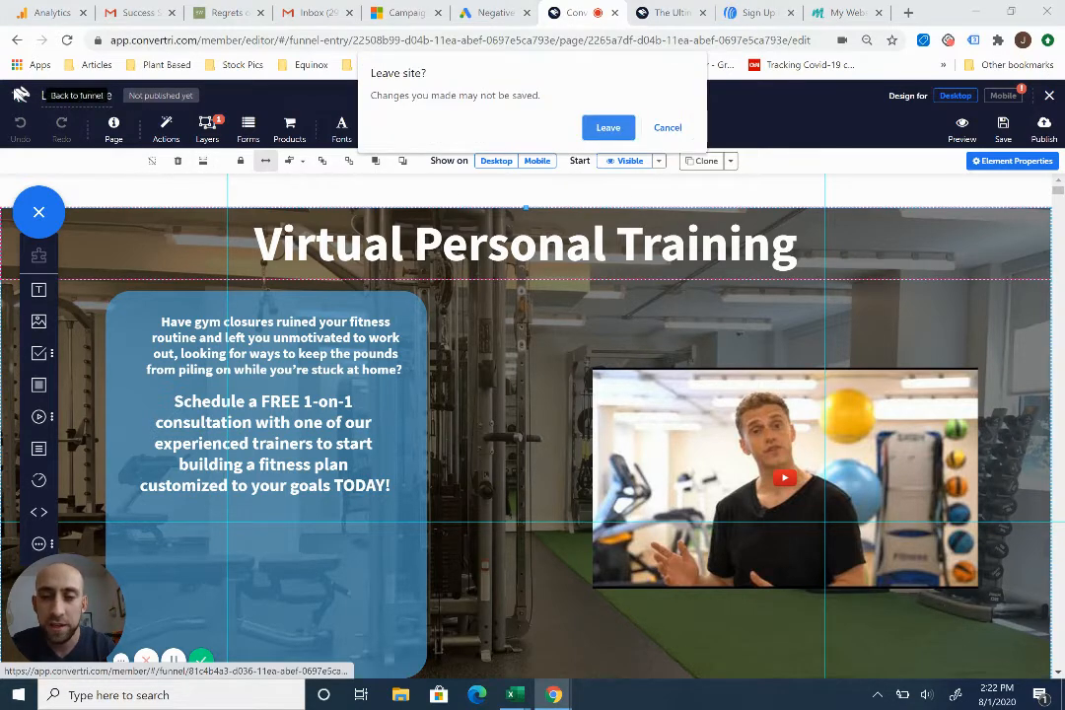
click(607, 128)
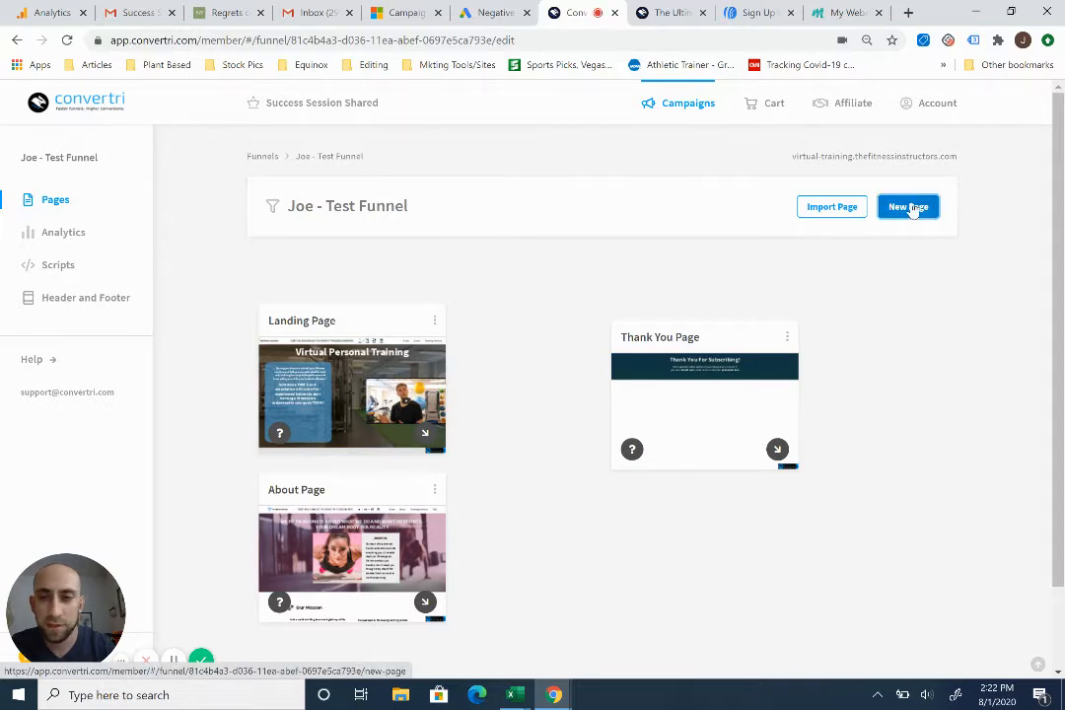
- Create a new blank page from scratch named "Test Page For Background Overlay"
click(912, 210)
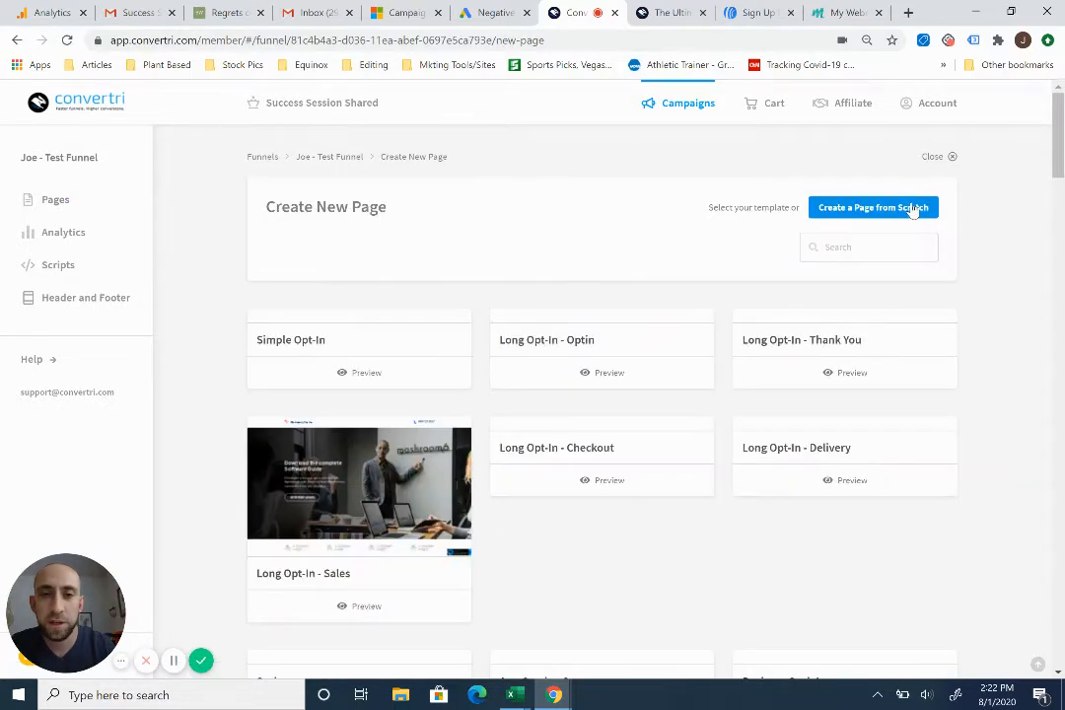
click(856, 211)
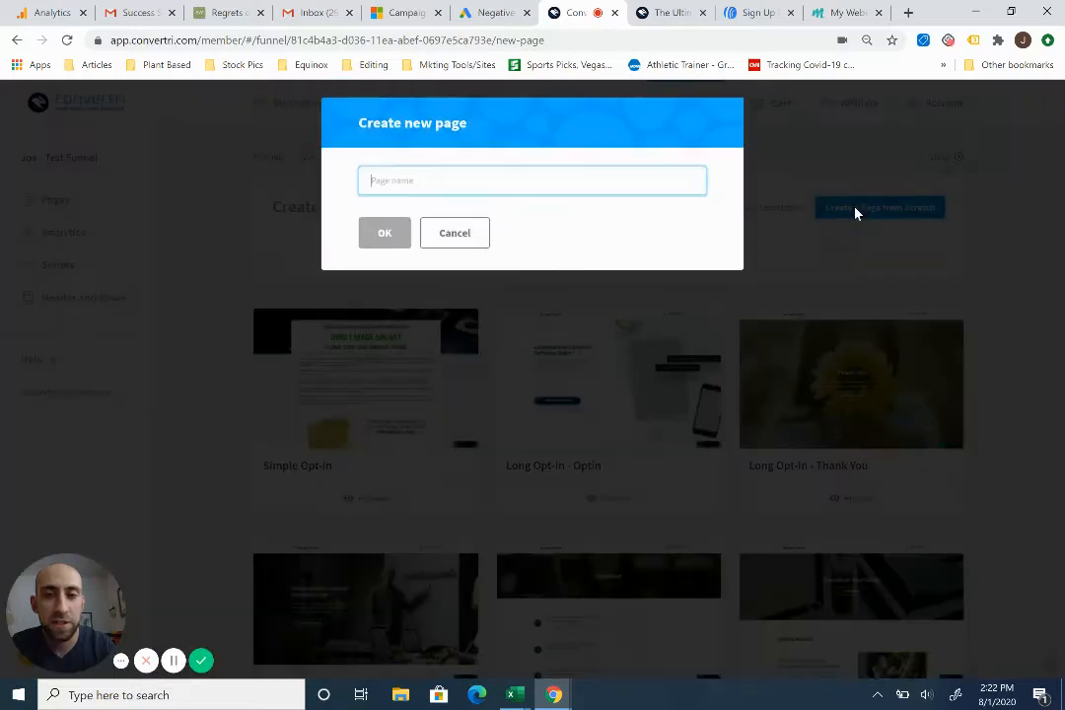
text(T)
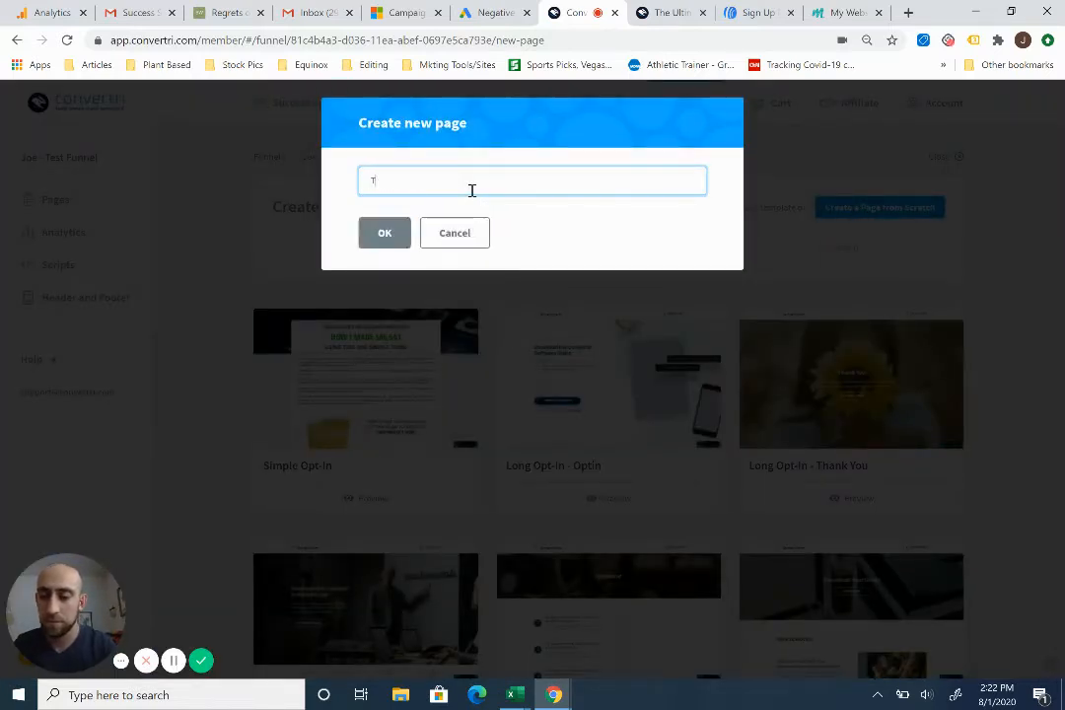
text(est Page For Background Overlay)
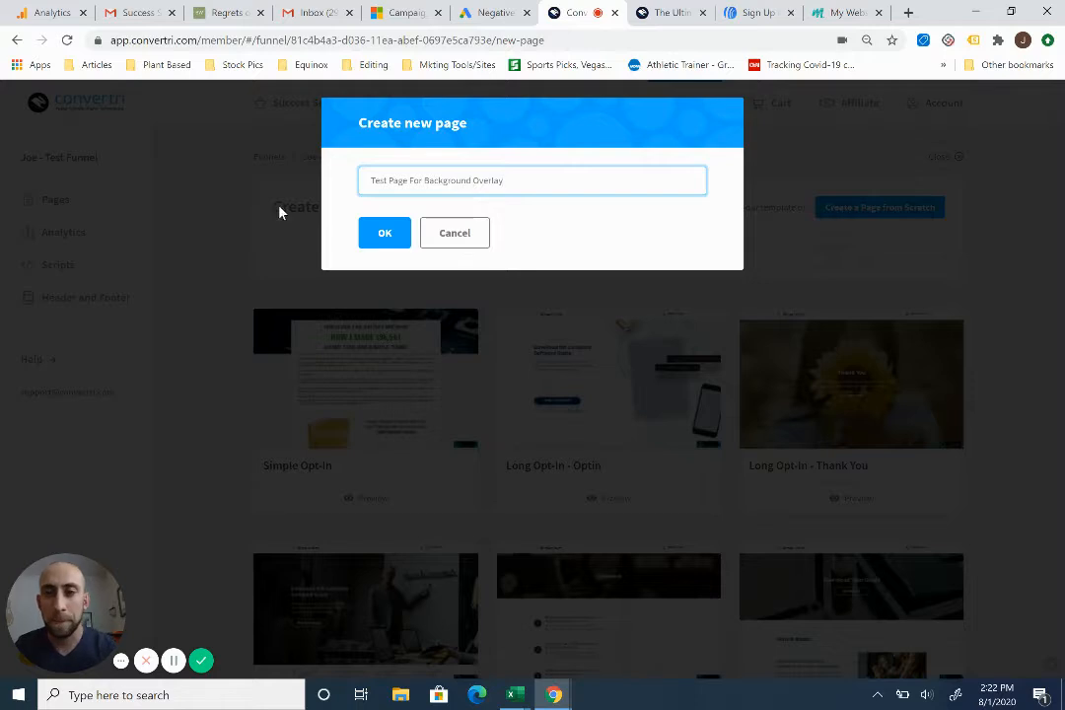
click(373, 236)
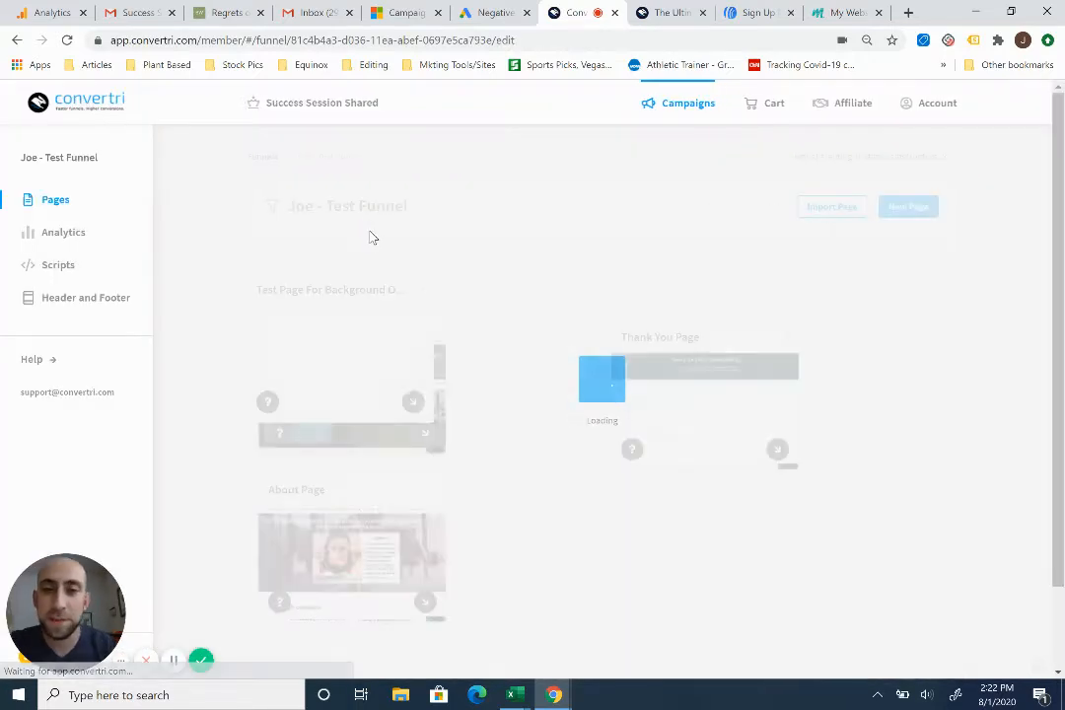
click(366, 350)
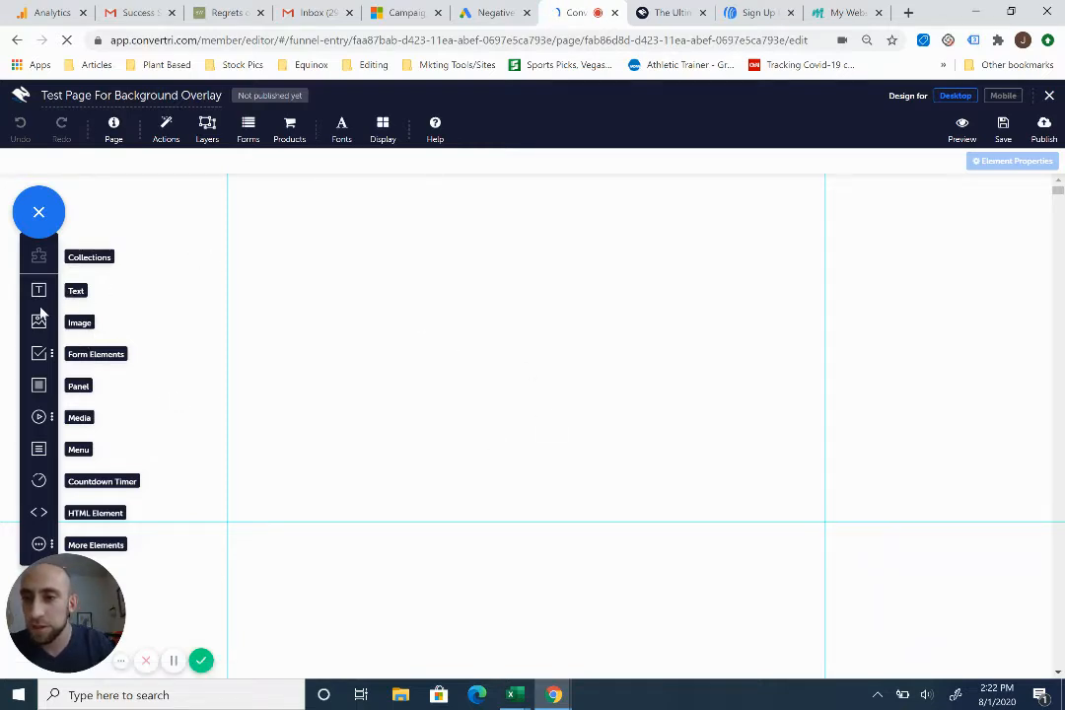
drag(39, 329, 400, 355)
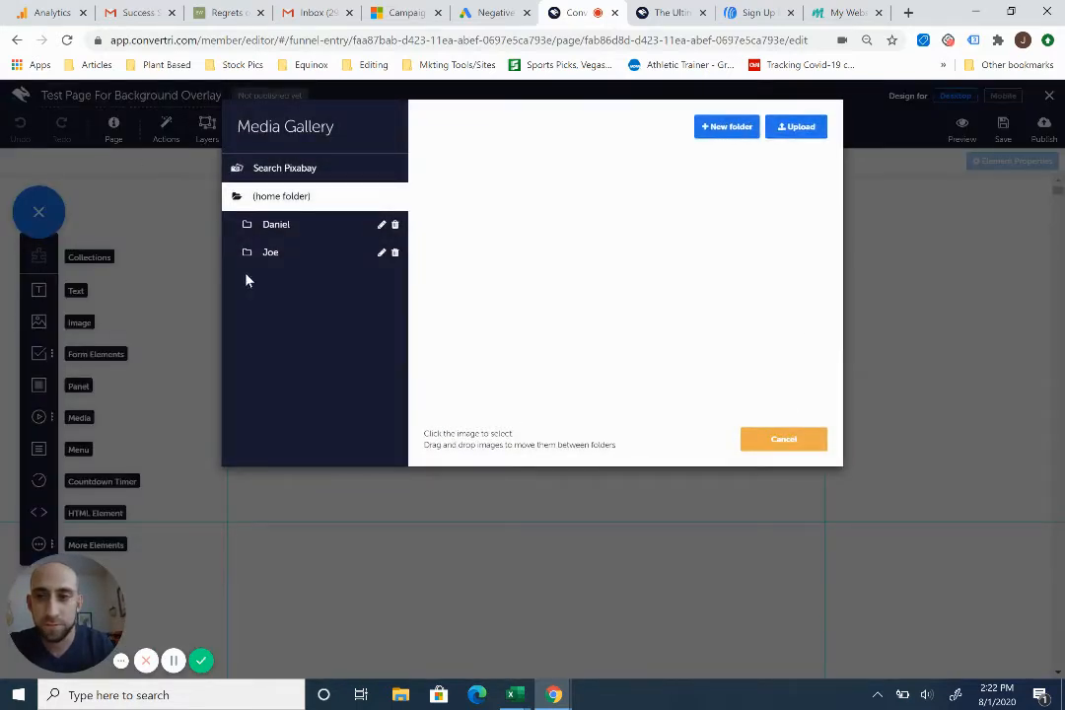
click(262, 254)
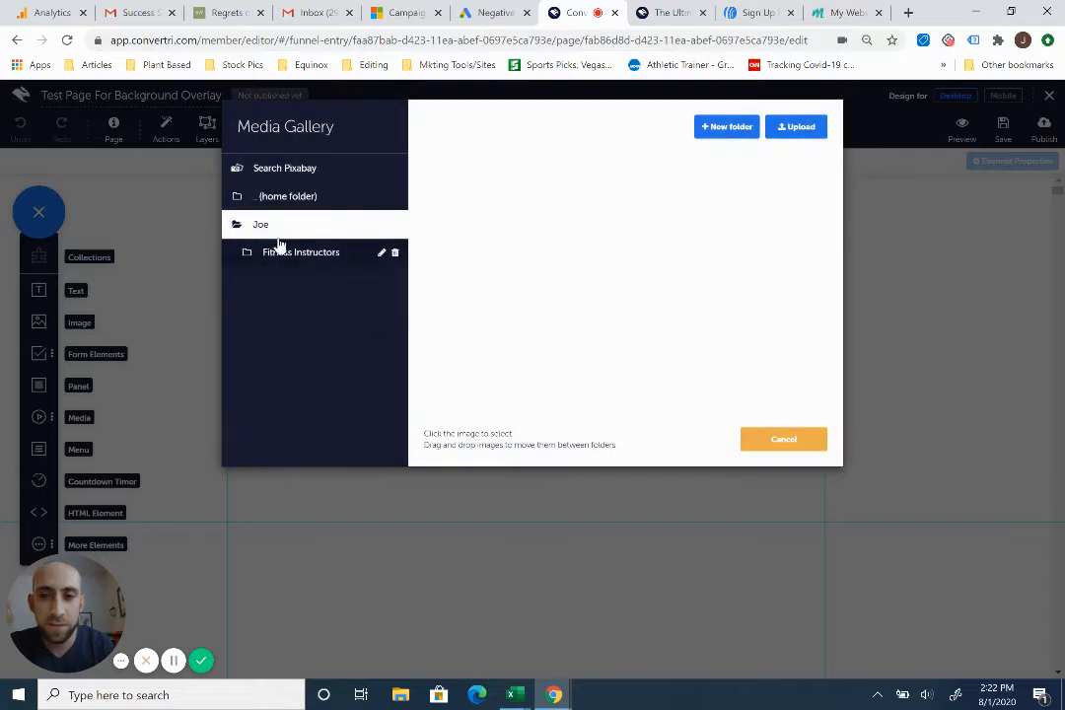
click(288, 251)
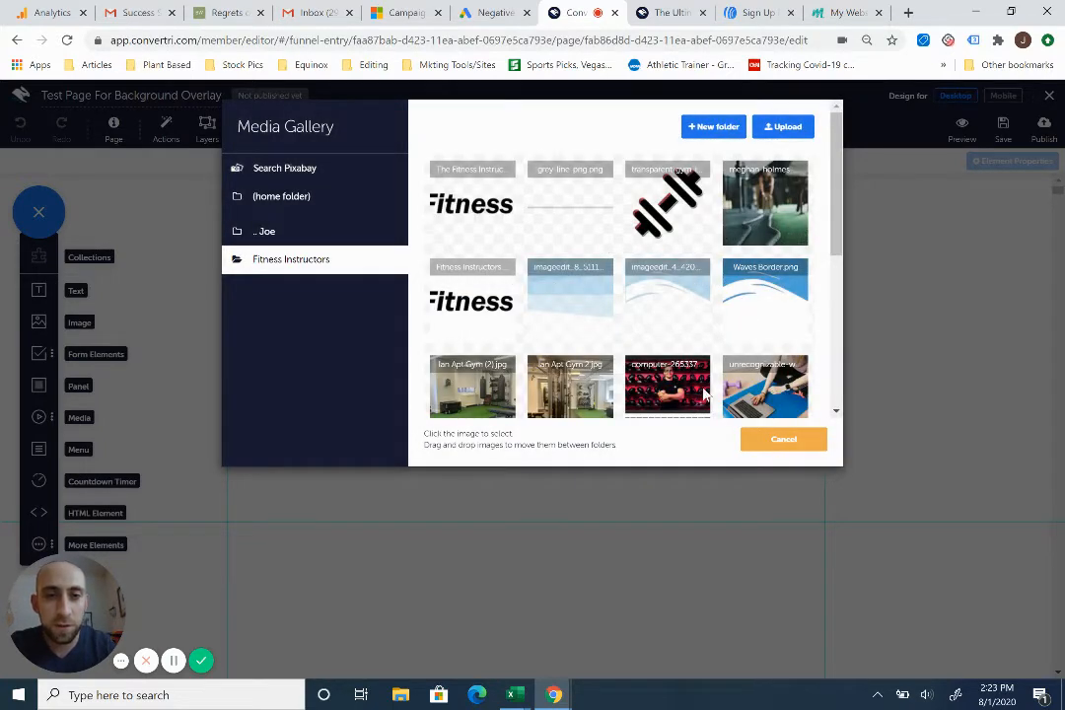
scroll(653, 361, down, 1)
click(582, 342)
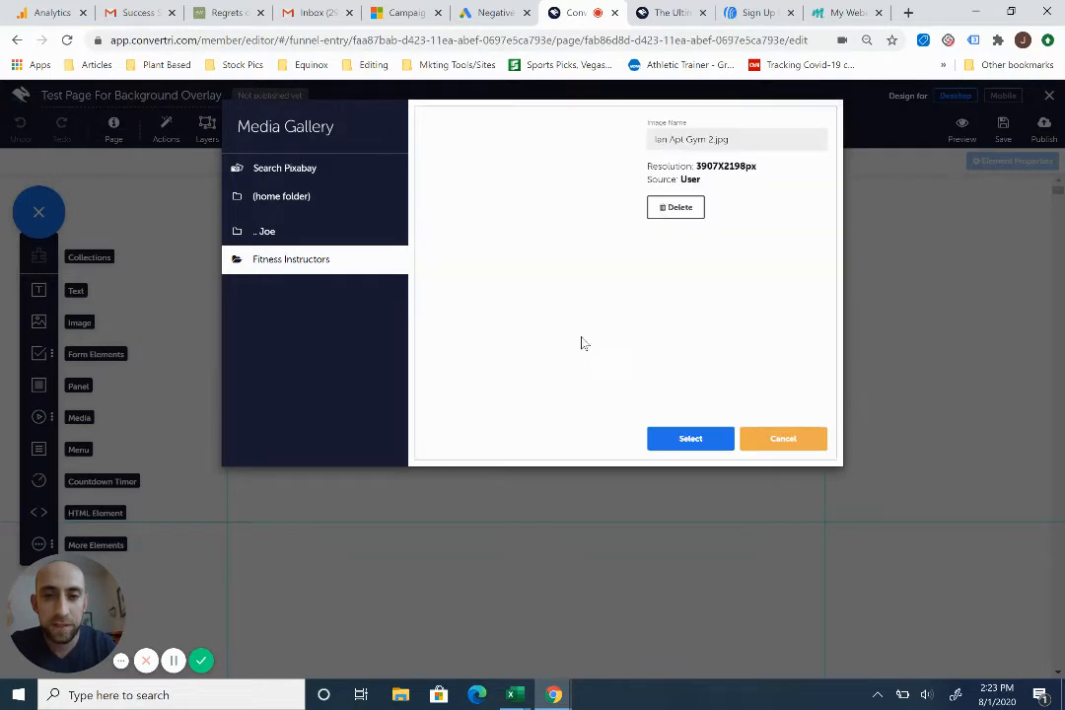
click(706, 441)
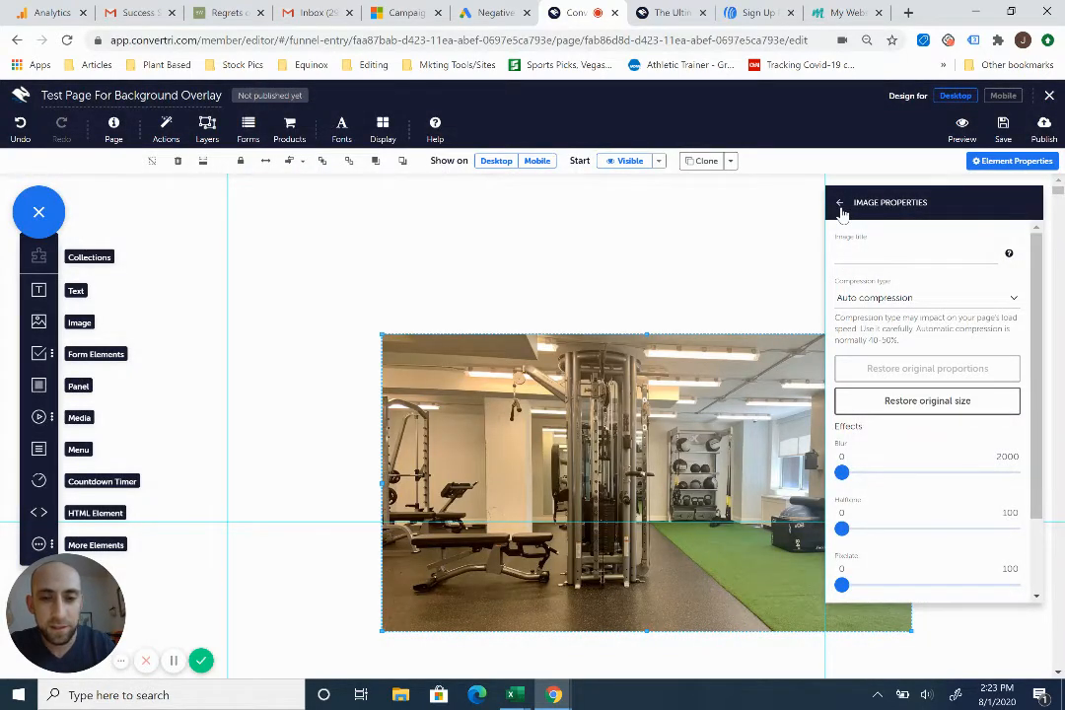
- Make the gym image full width and stretch its top edge up to the top of the page
click(839, 205)
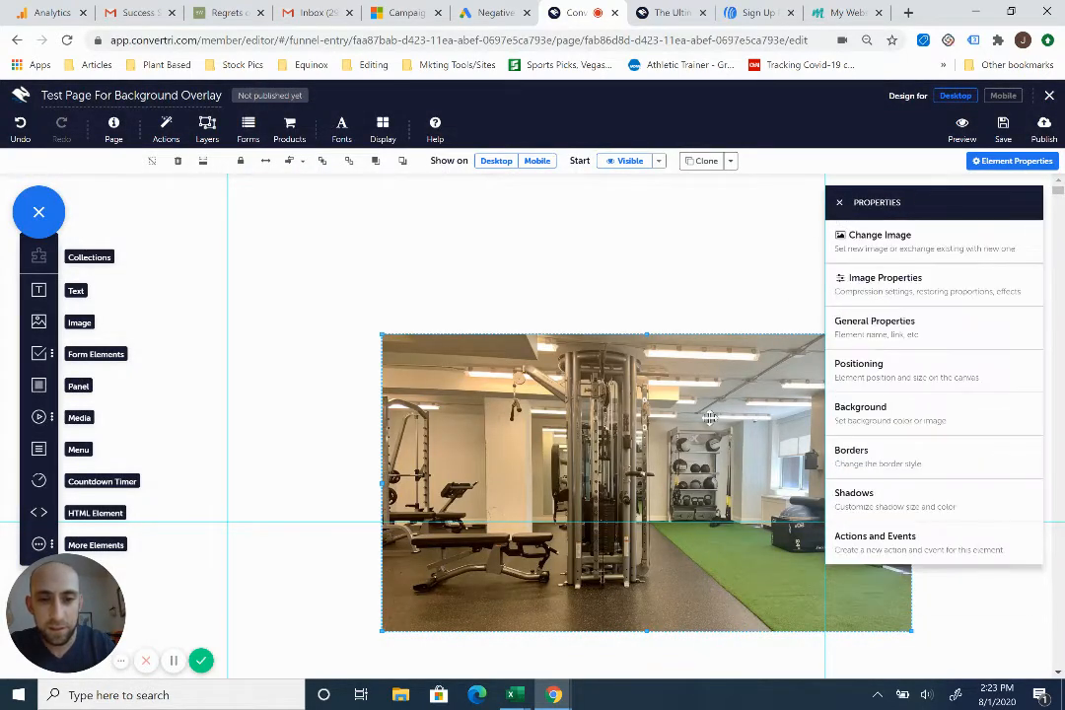
click(839, 205)
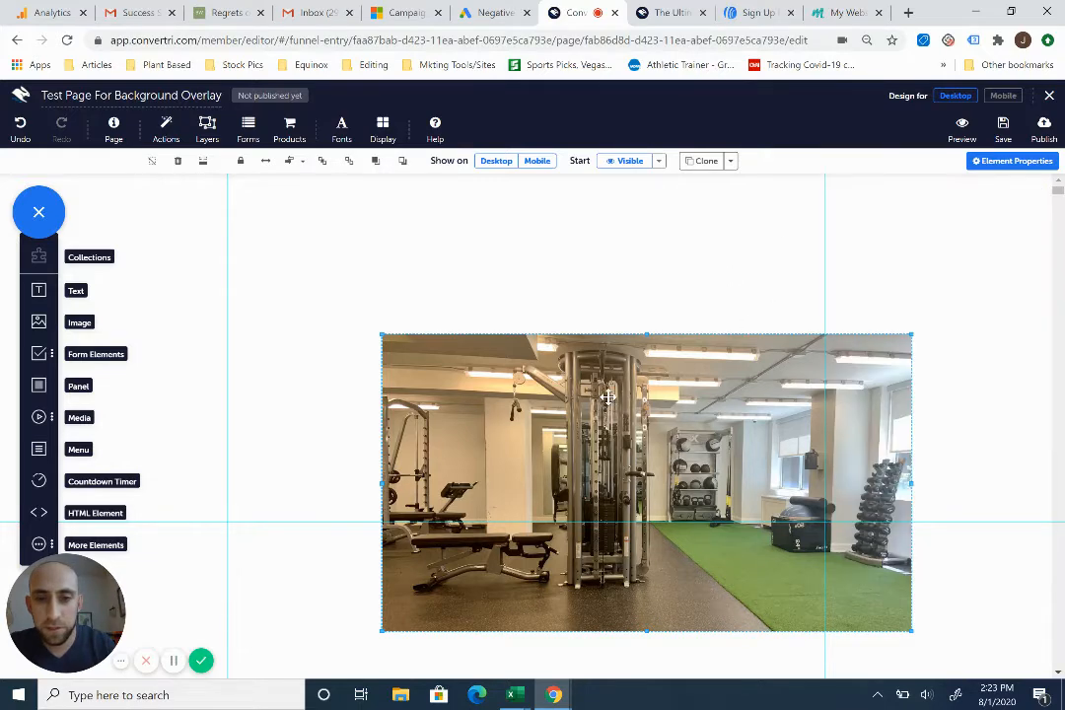
click(263, 162)
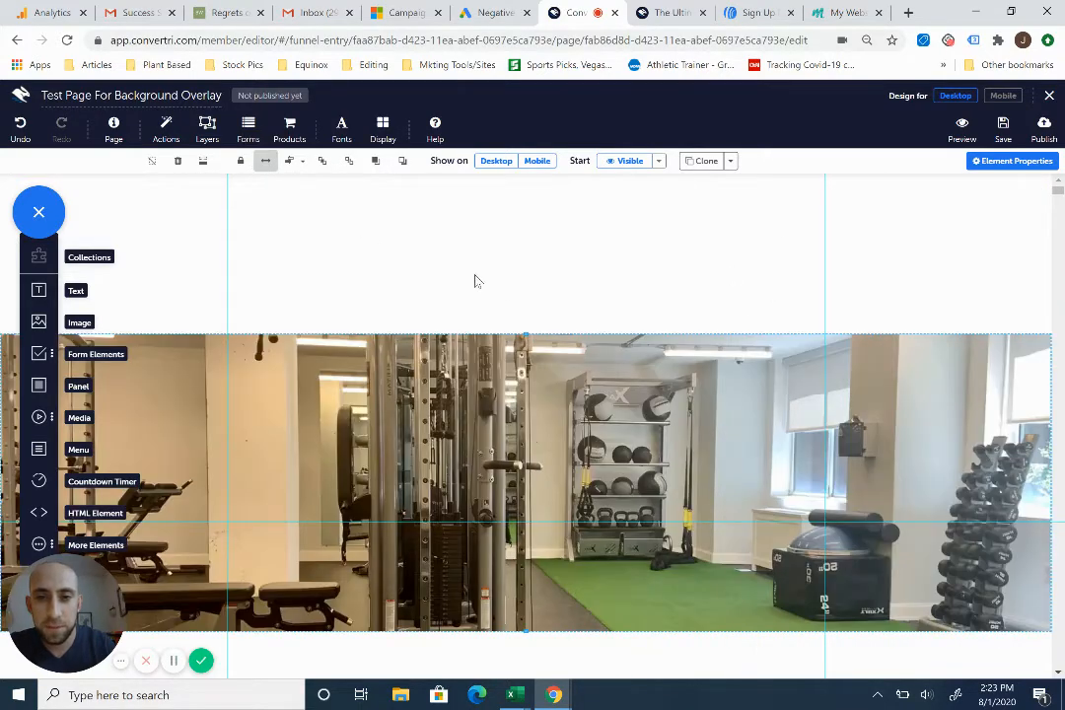
drag(524, 331, 531, 175)
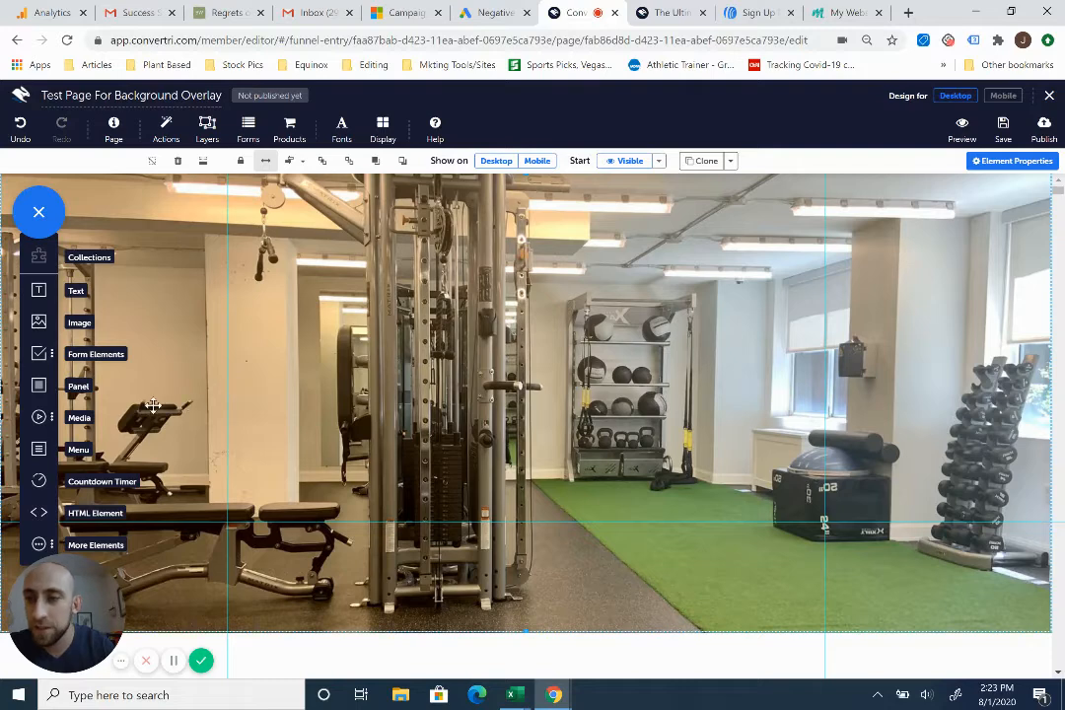
- Add a full-width panel and stretch it down so it covers the whole gym image
click(38, 387)
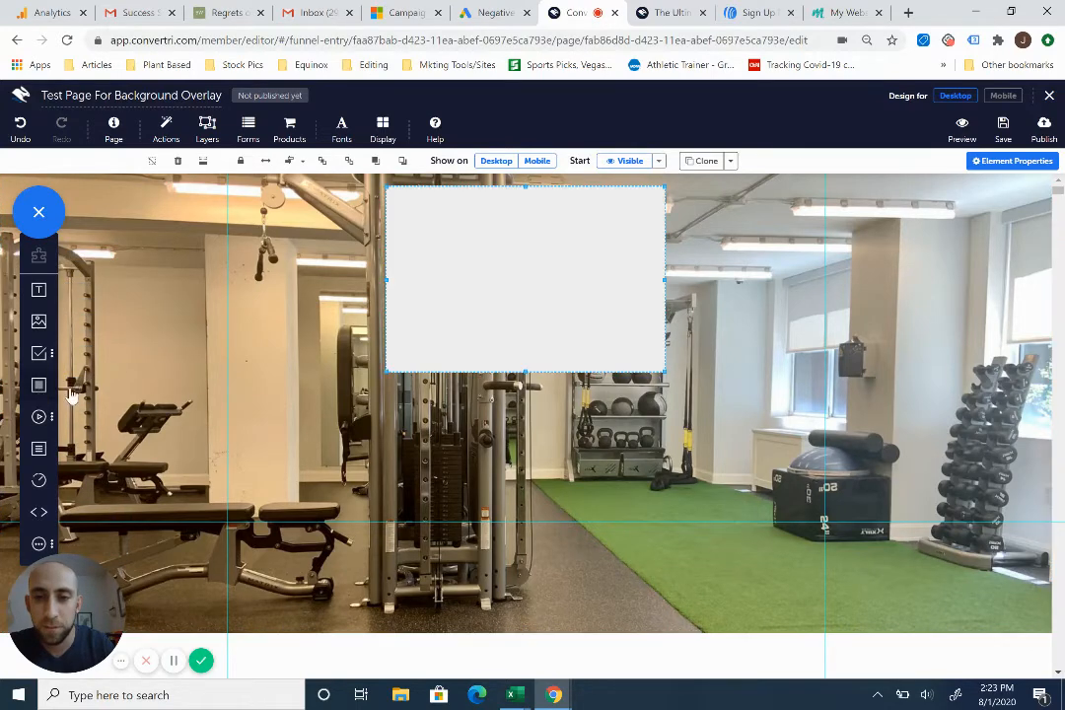
click(265, 160)
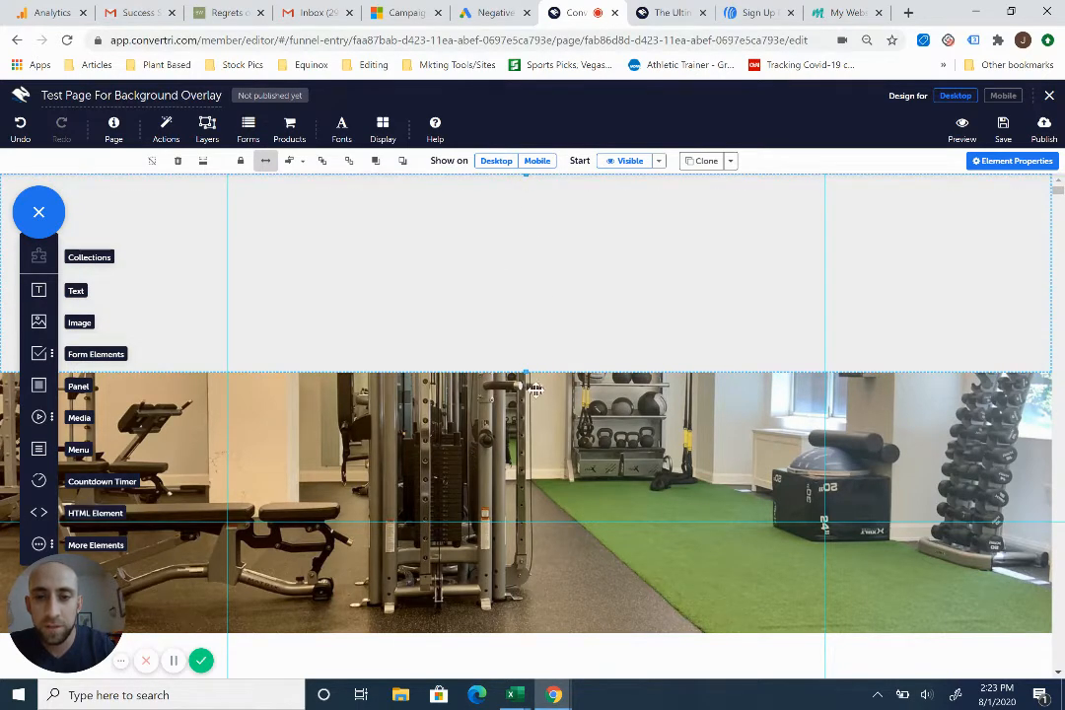
drag(524, 378, 531, 630)
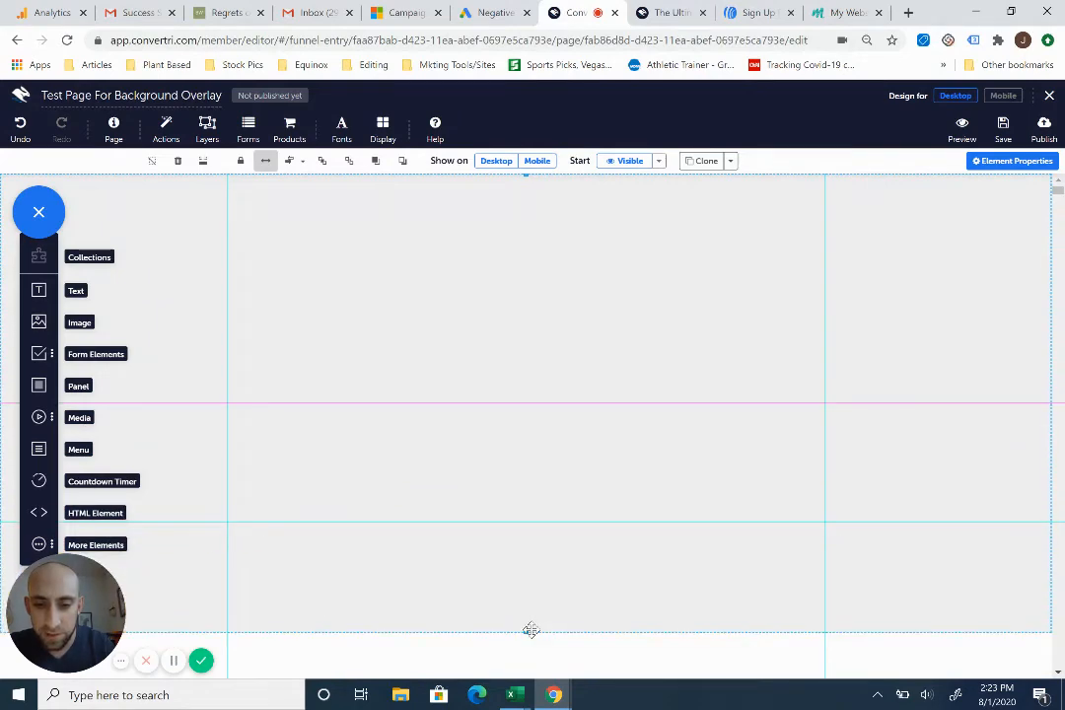
- Open the panel's background settings and make its fill transparent
click(1025, 164)
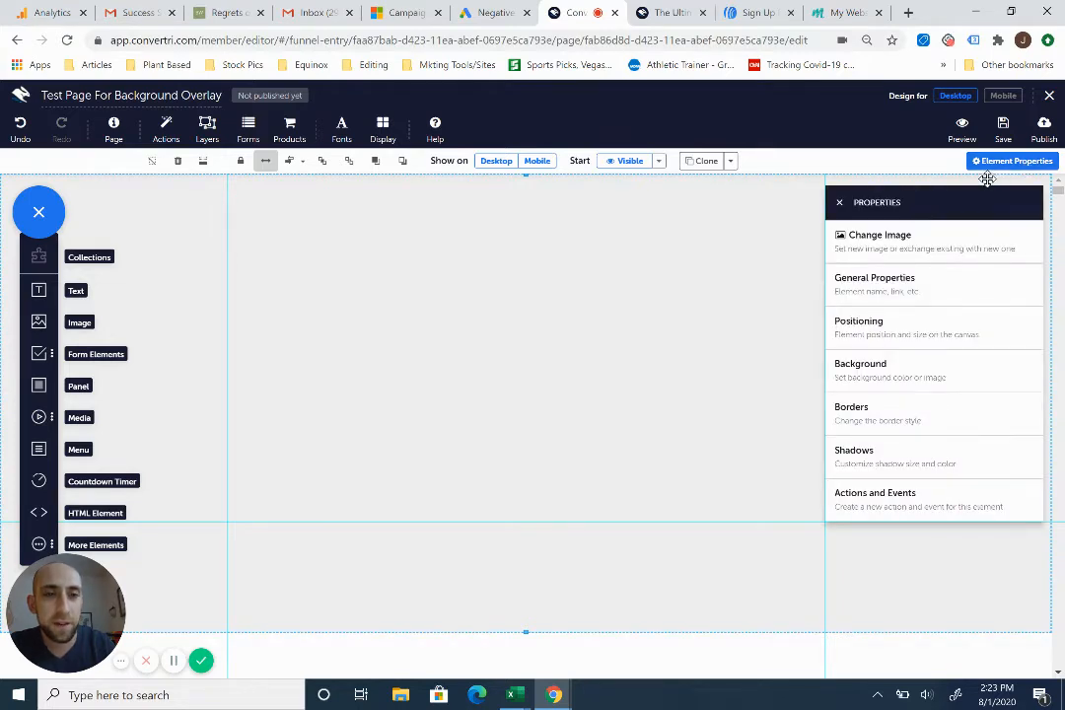
click(892, 371)
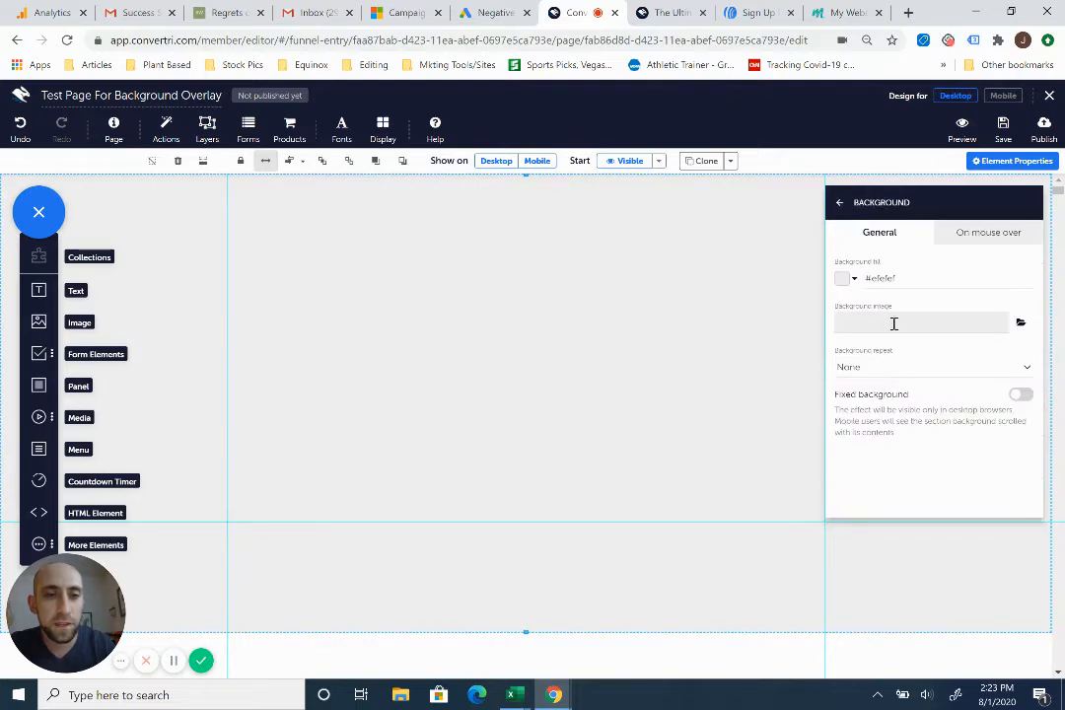
click(844, 281)
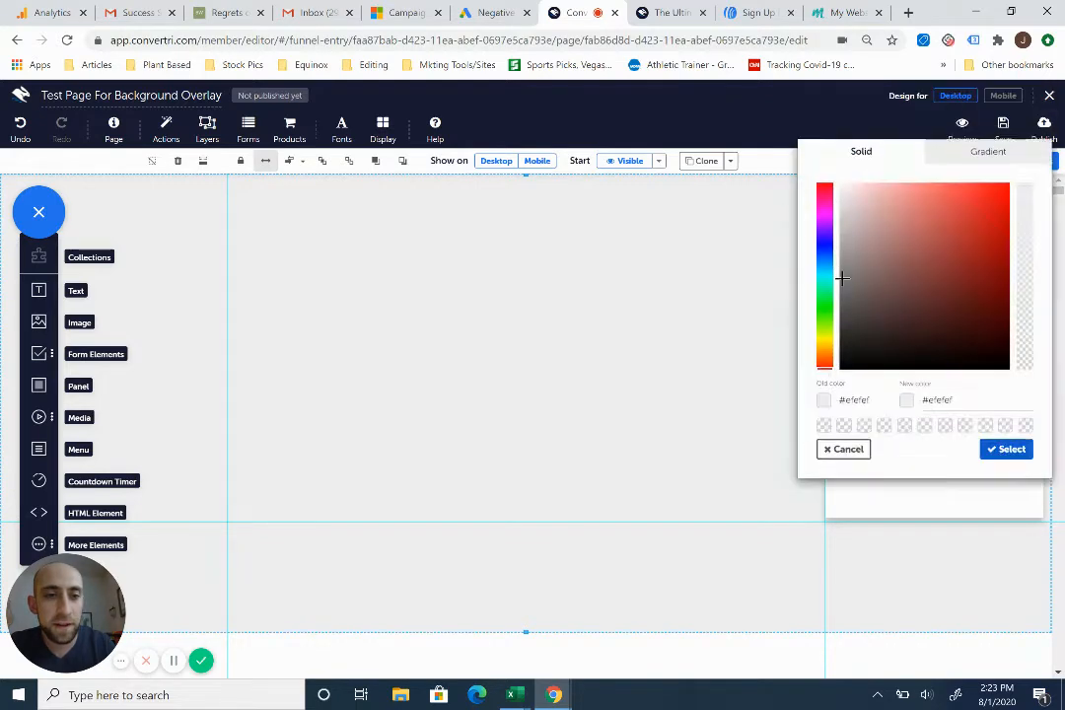
click(1024, 434)
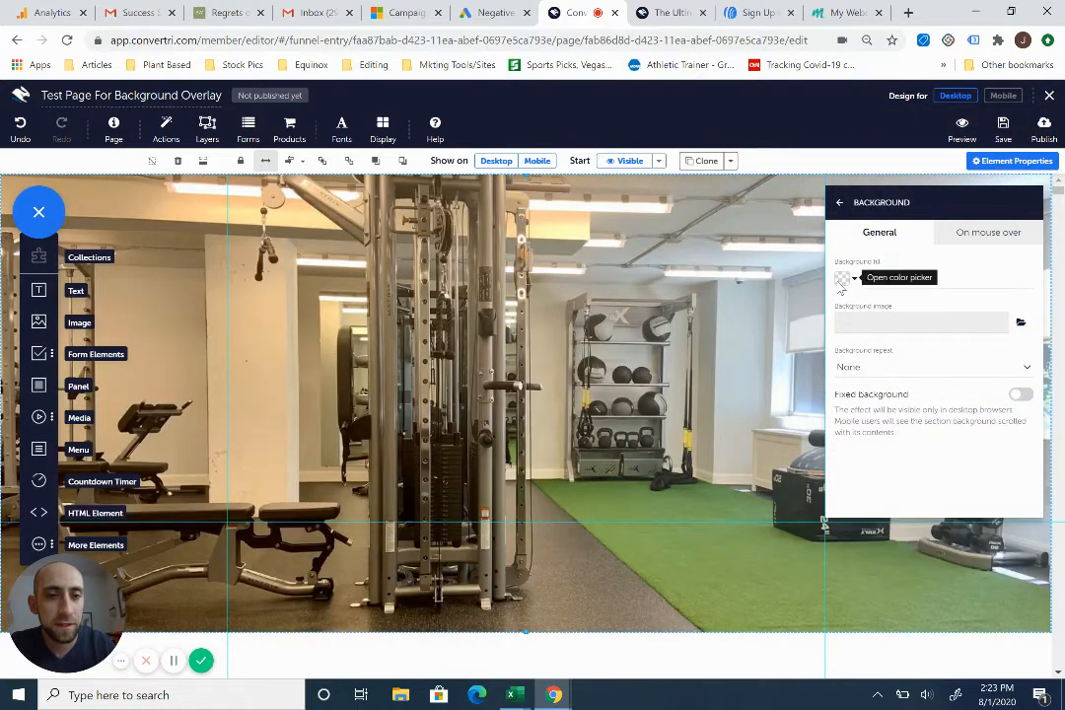
- Choose black for the panel's background fill and lower its opacity with the alpha slider
click(842, 285)
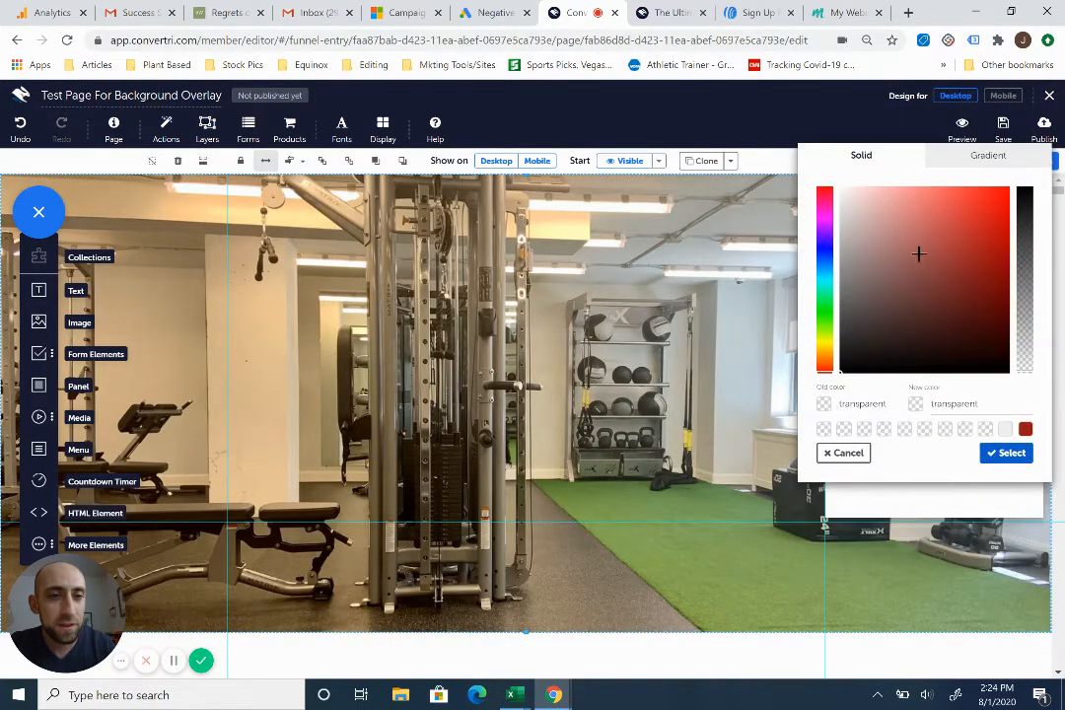
click(968, 214)
drag(1025, 196, 1025, 379)
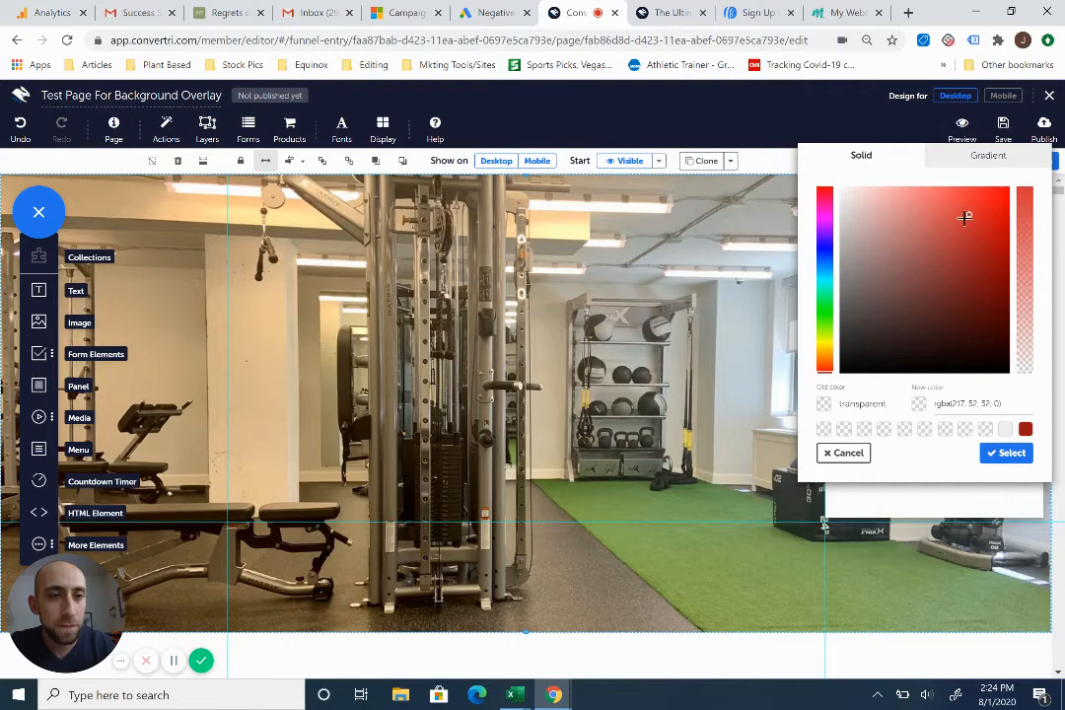
drag(964, 217, 836, 392)
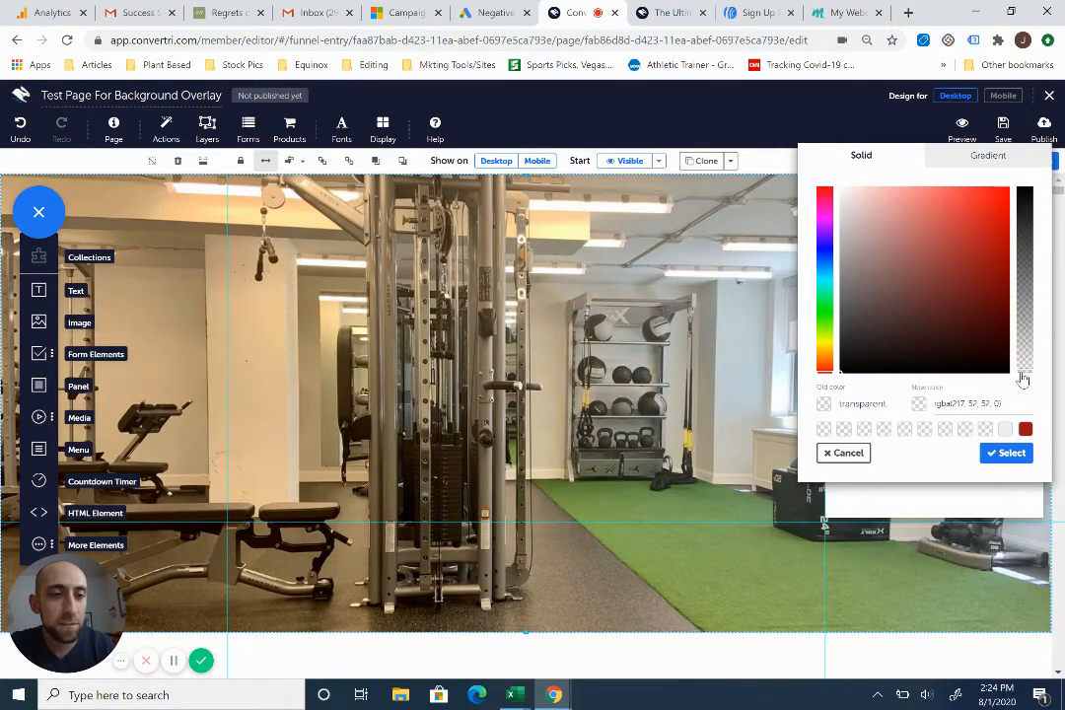
drag(1022, 380, 1026, 283)
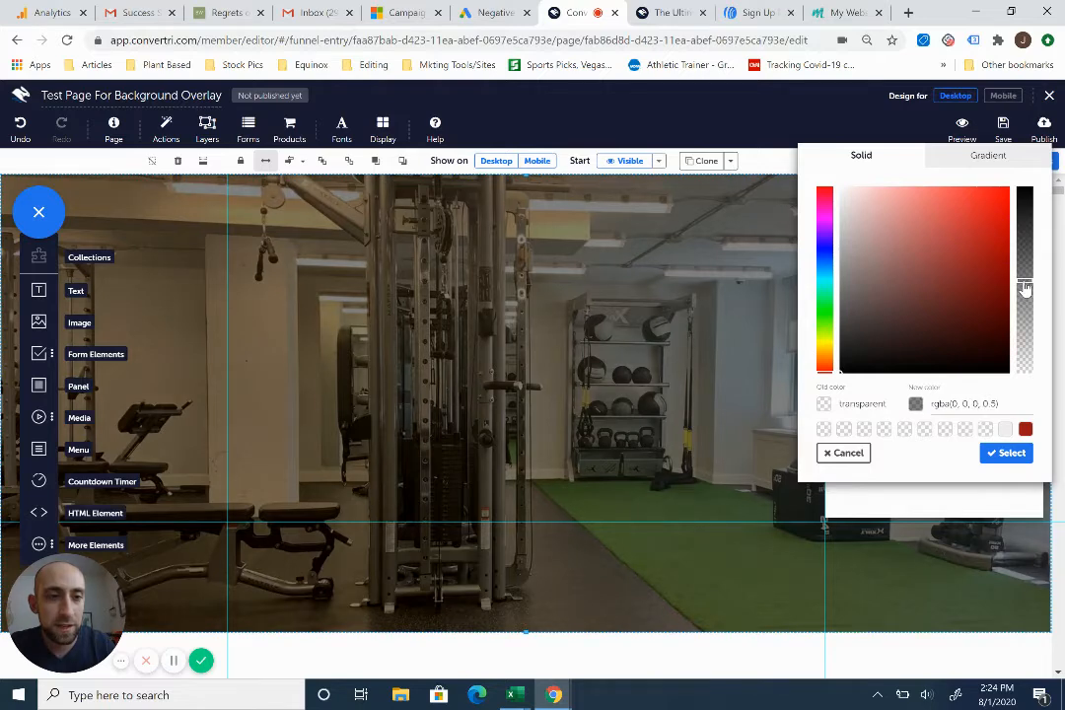
- Set the panel's background fill to rgba(0, 0, 0, 0.5) and apply it
click(995, 403)
key(BackSpace)
key(BackSpace)
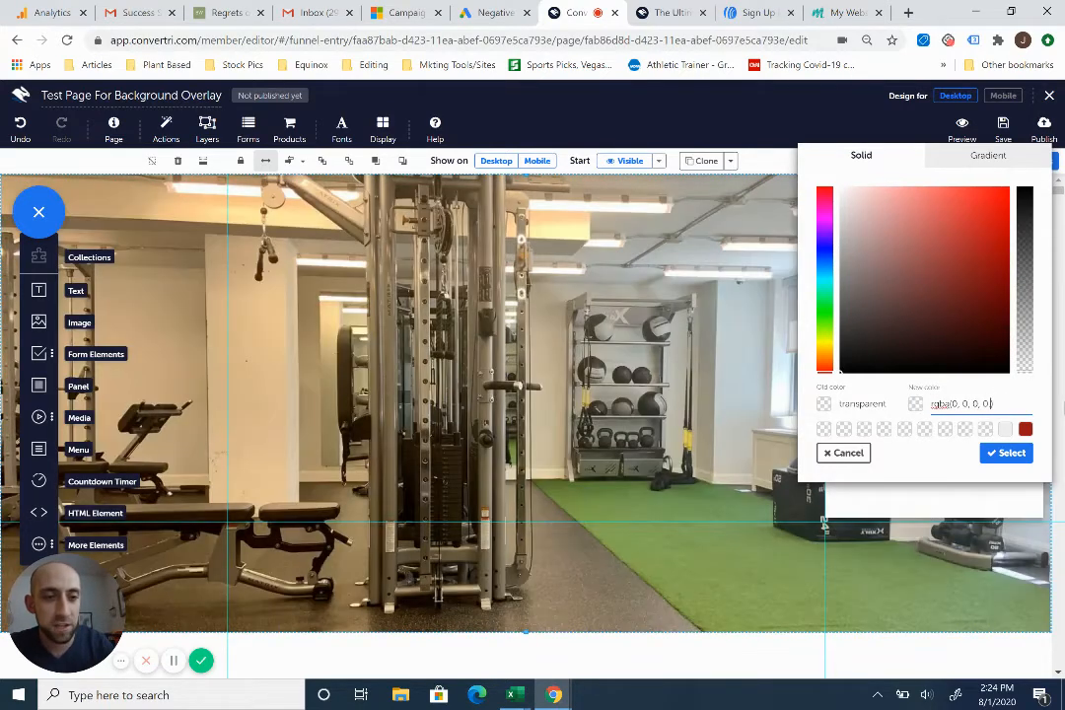
text(.4)
key(BackSpace)
text(5)
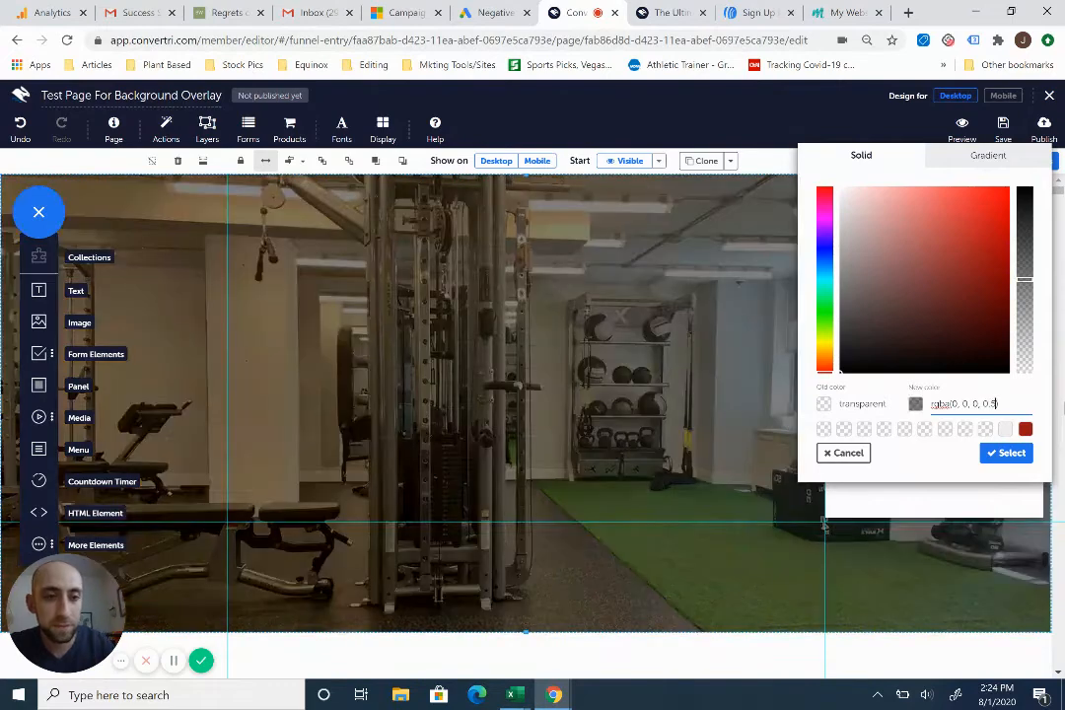
click(1008, 453)
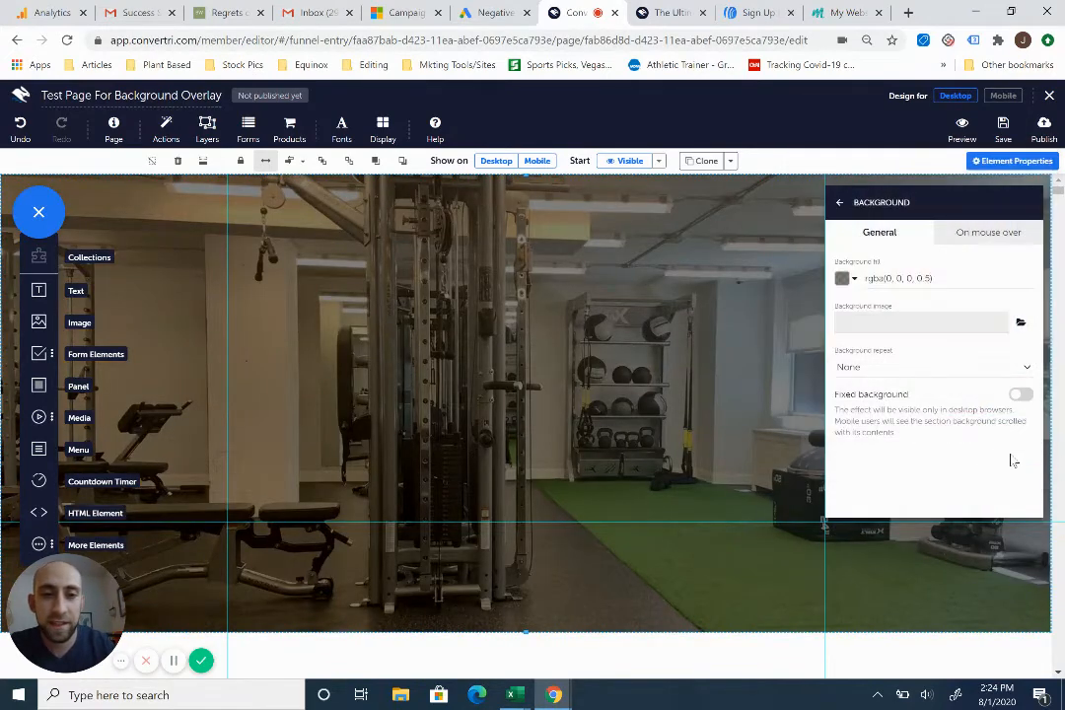
- Add a text element reading Virtual Personal Training near the top of the overlay panel
click(33, 298)
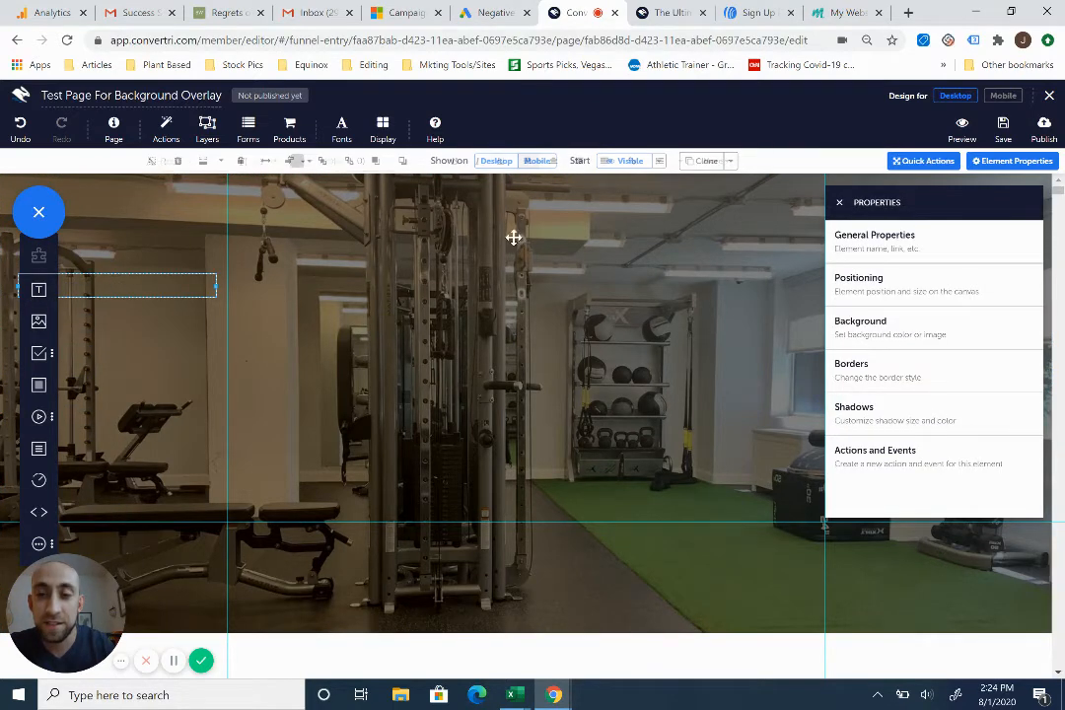
drag(158, 294, 499, 231)
click(481, 221)
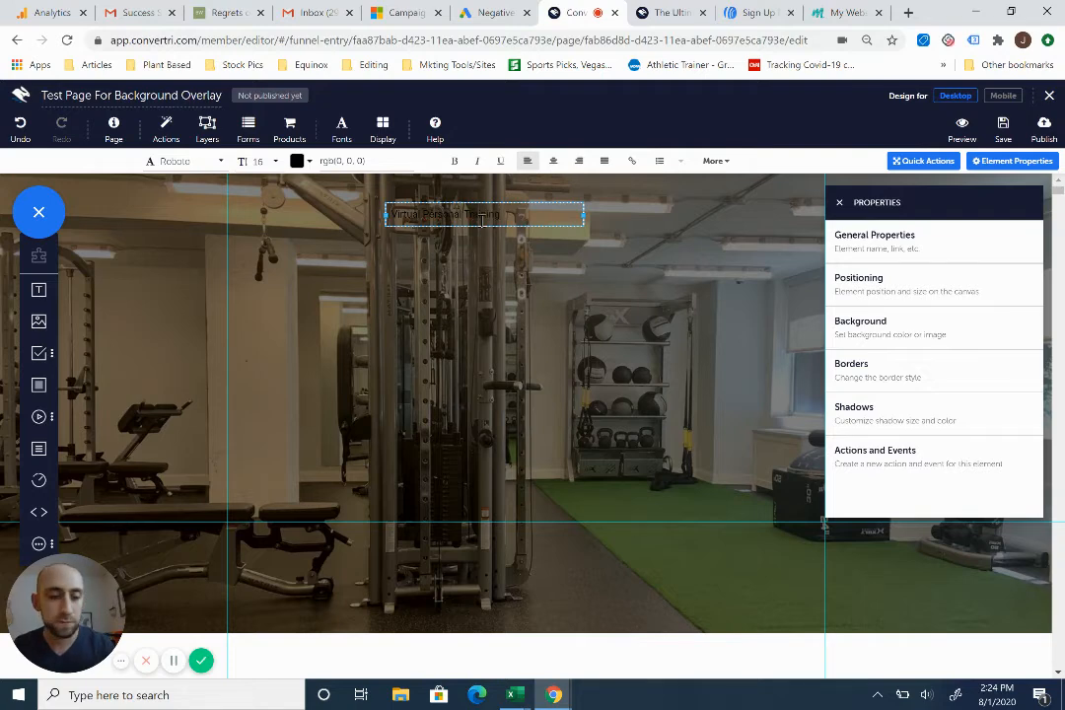
- Select the heading text and set its colour to white, rgb(255, 255, 255)
triple_click(472, 218)
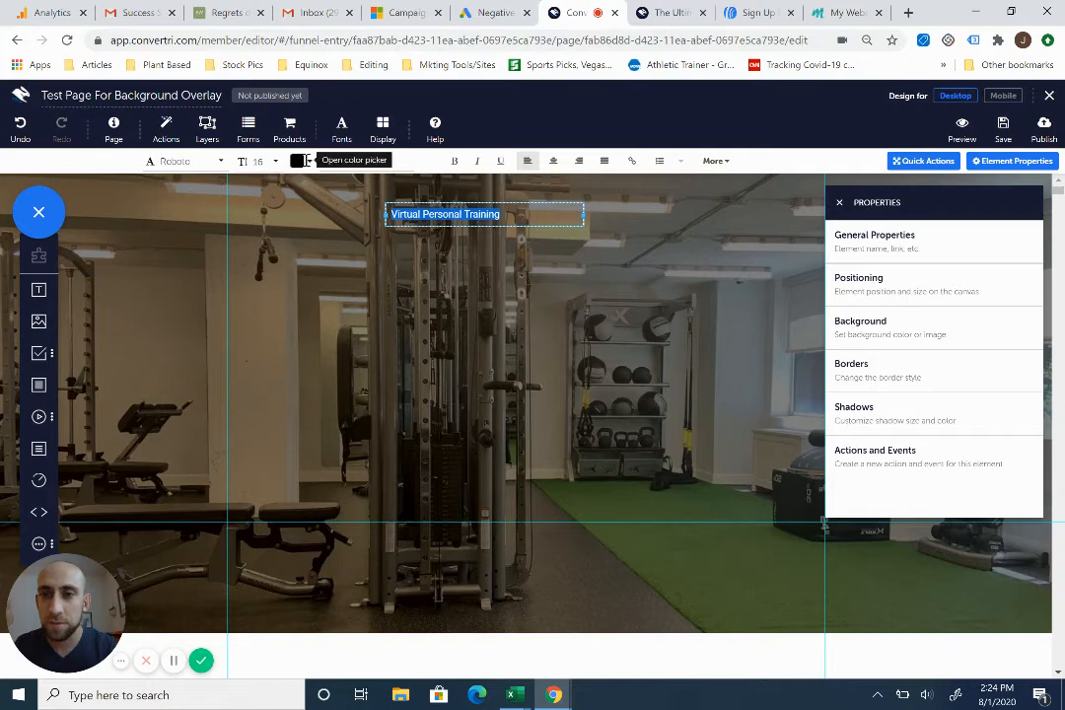
click(299, 160)
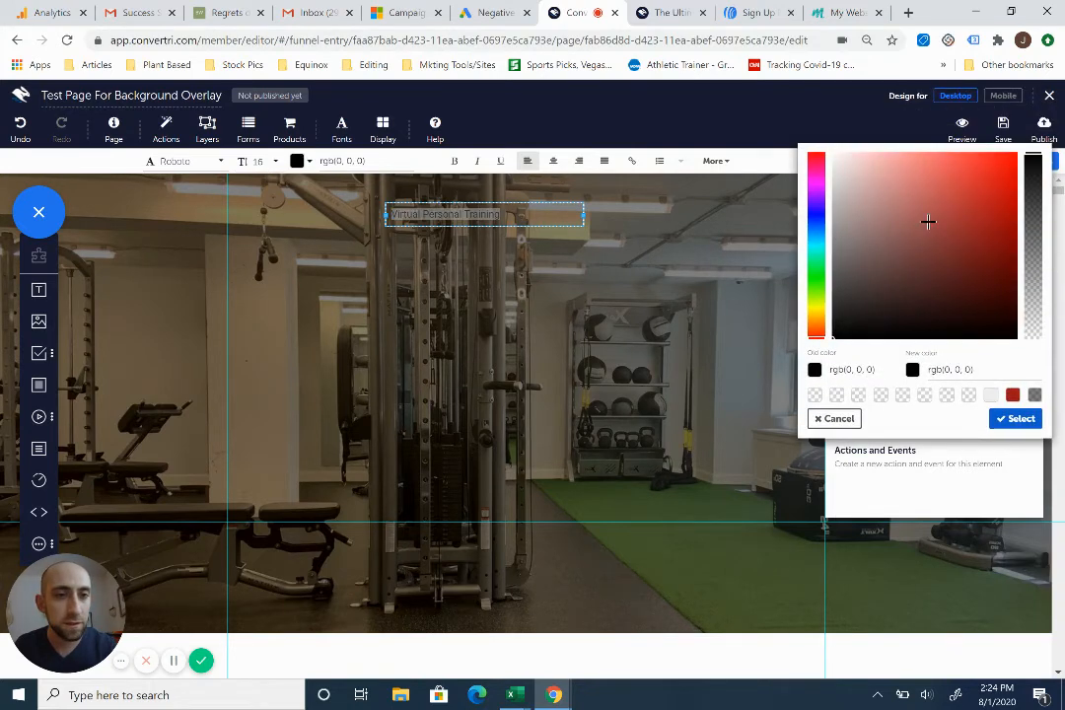
click(843, 166)
drag(843, 167, 826, 158)
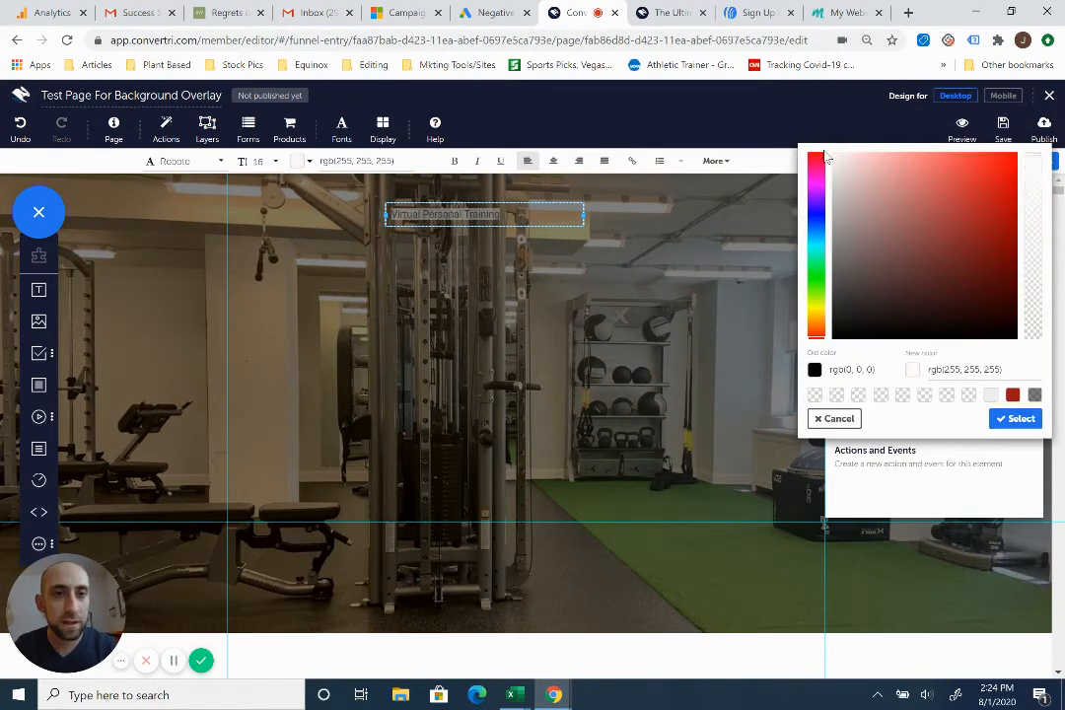
click(1015, 418)
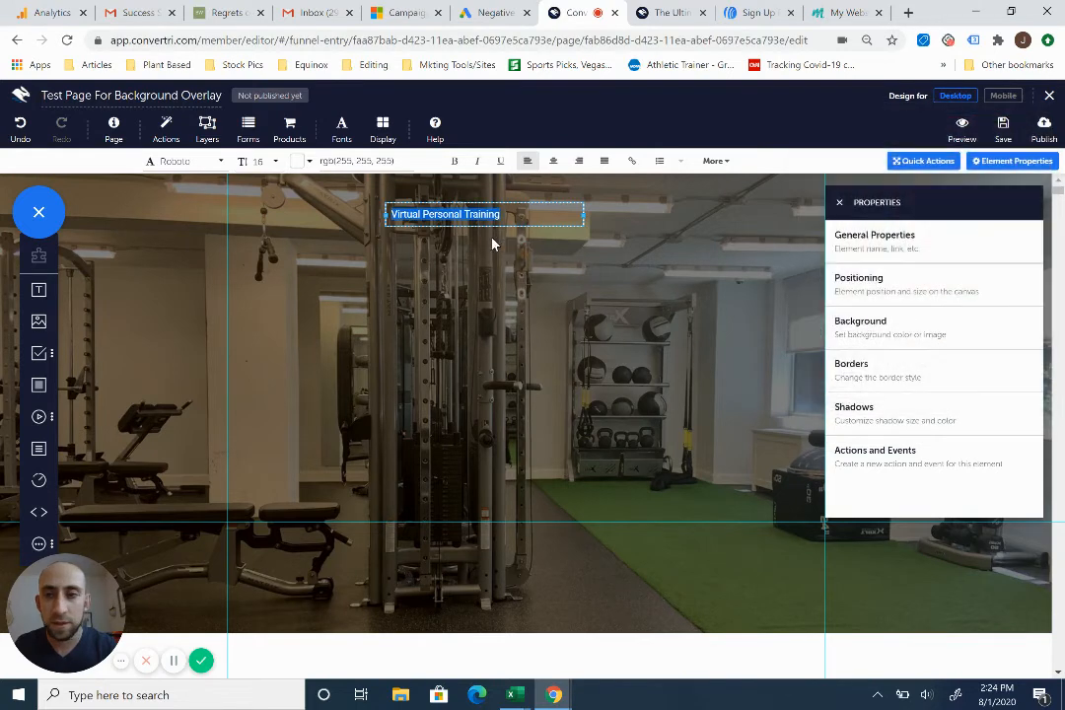
- Set the heading's font size to 50 and make it bold
click(256, 161)
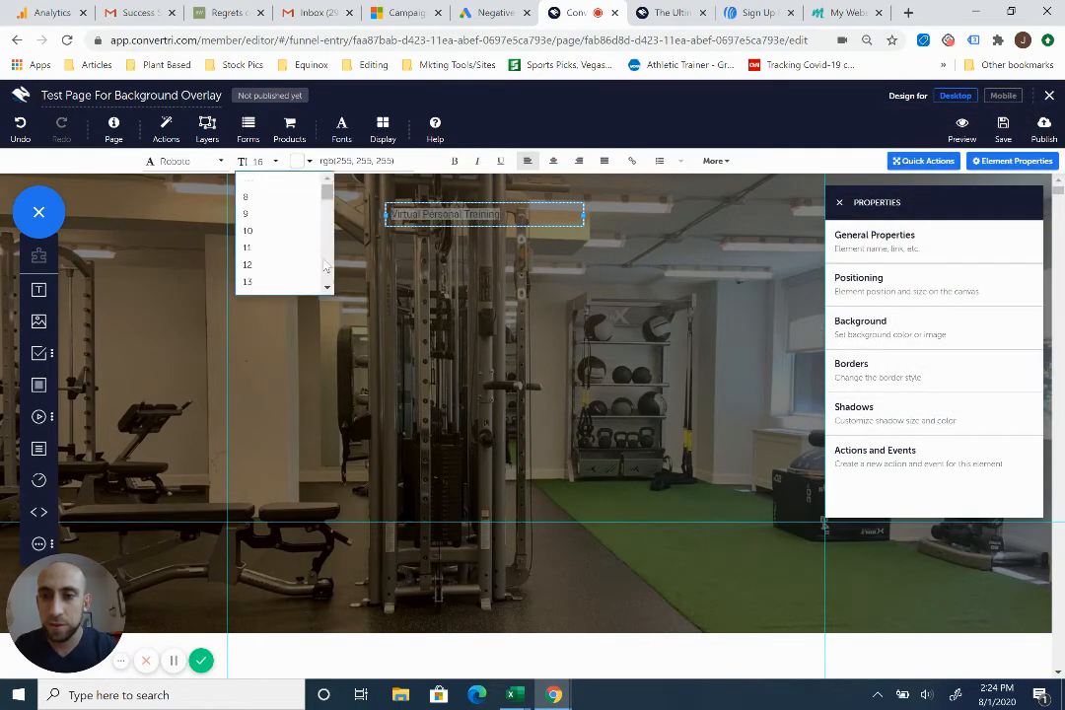
scroll(311, 264, down, 3)
click(291, 268)
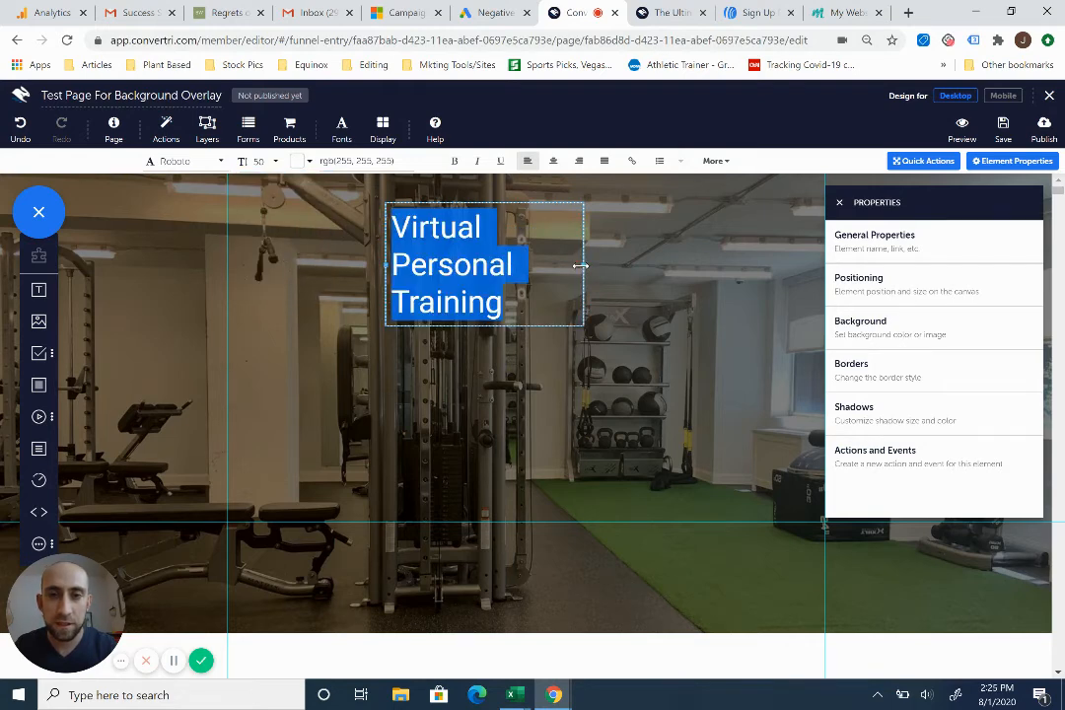
click(453, 161)
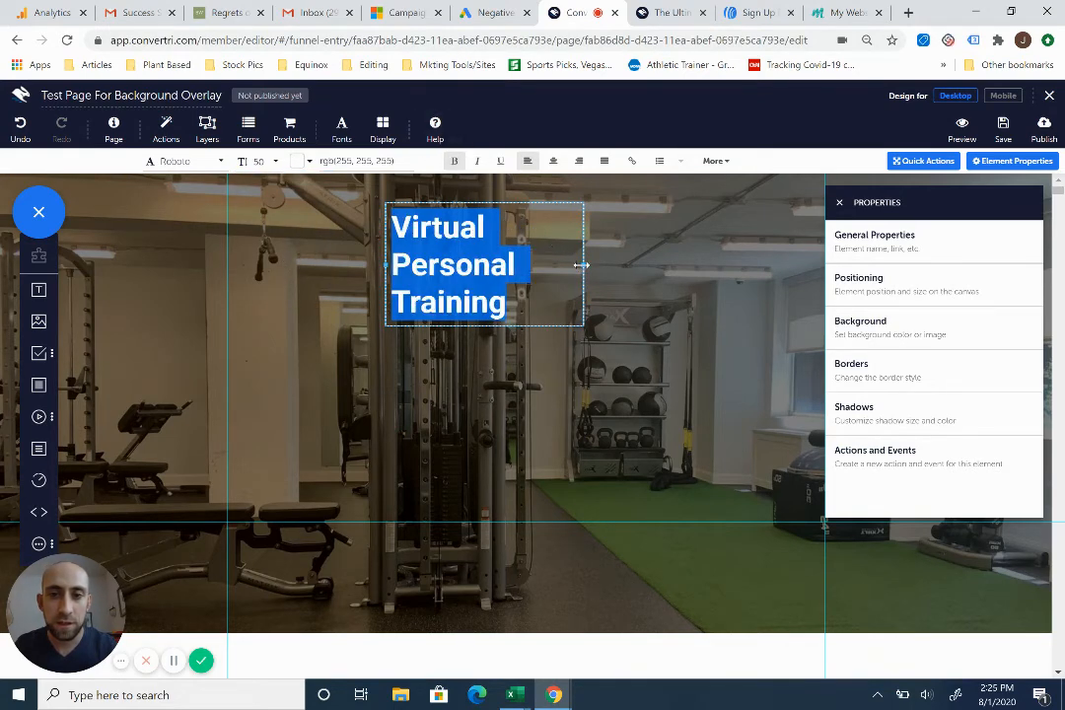
- Widen the text box so Virtual Personal Training fits on one line
drag(582, 265, 774, 244)
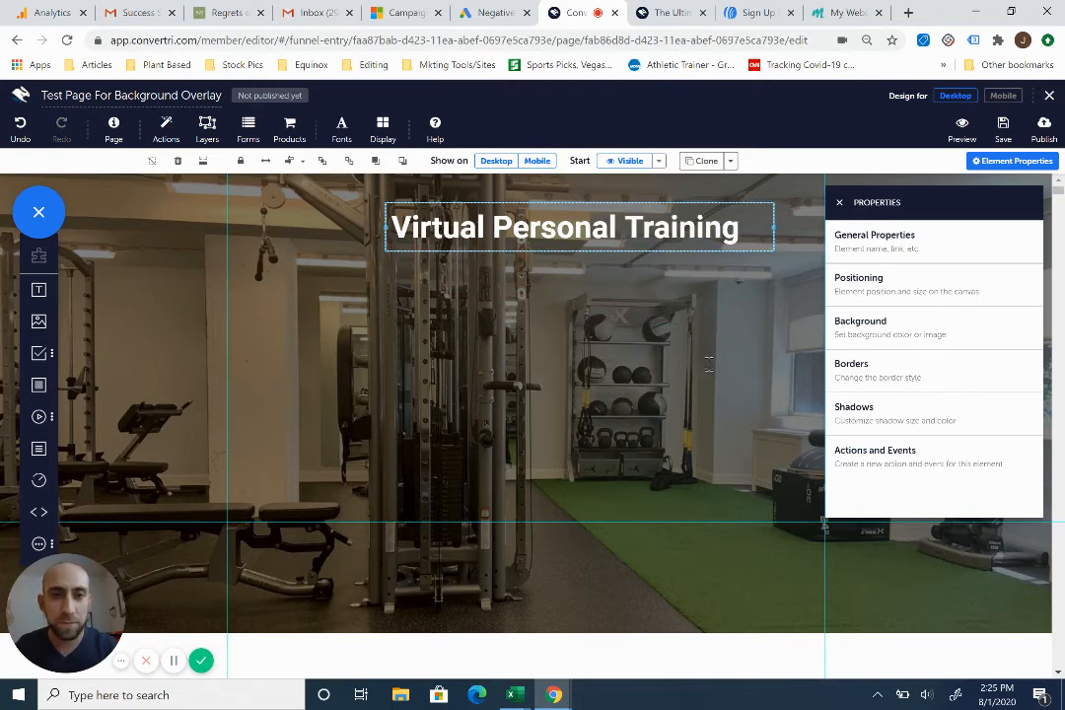
- Open the panel's background fill colour and slide its opacity down to fully transparent
click(707, 362)
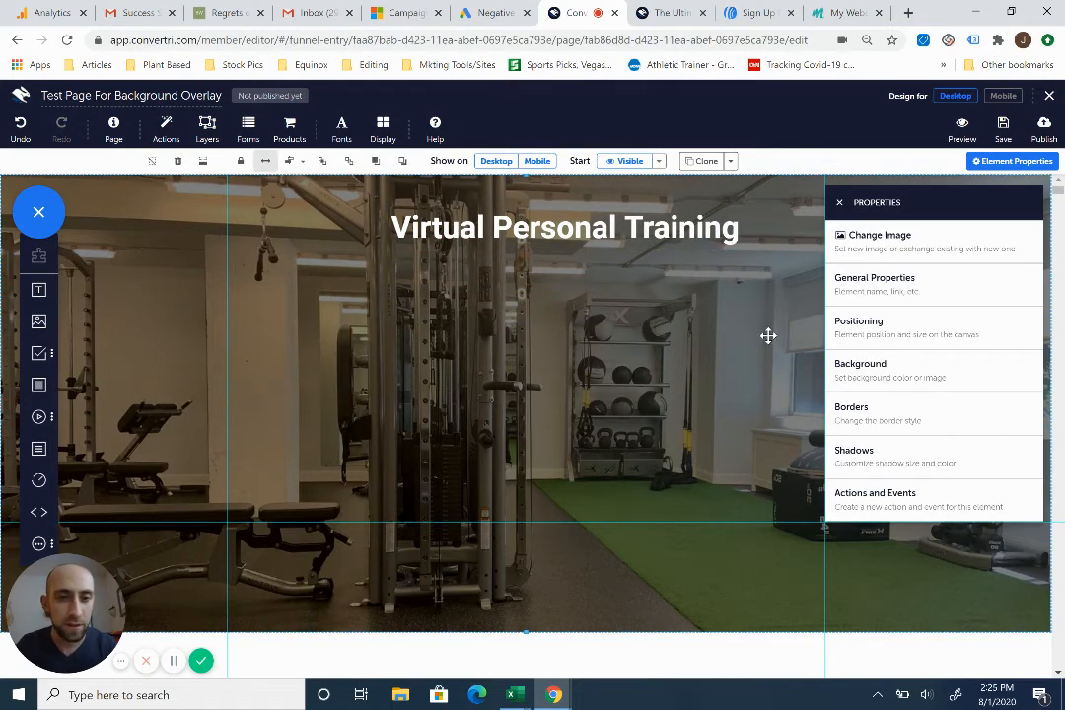
click(850, 373)
click(844, 278)
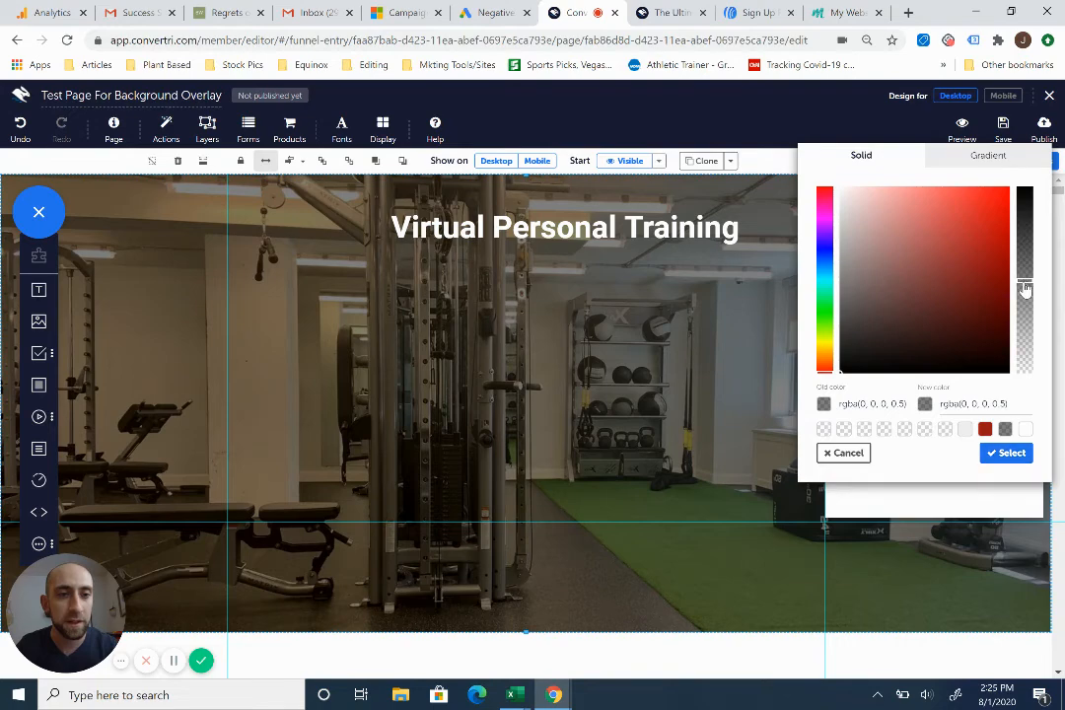
drag(1025, 288, 1027, 380)
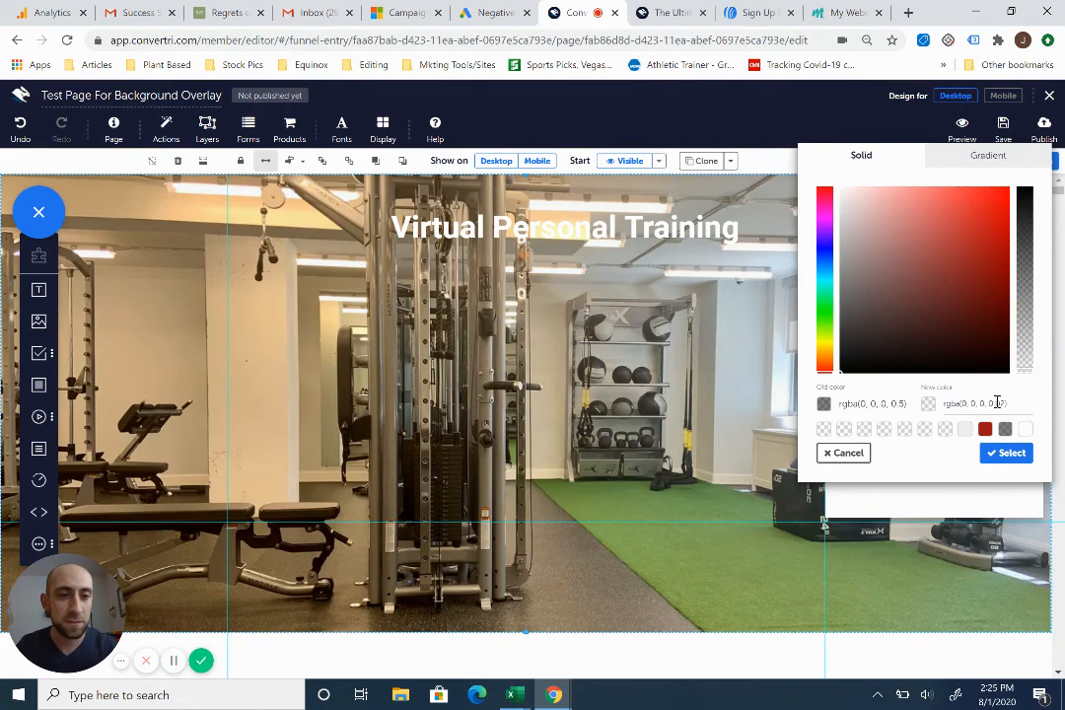
- Restore the panel fill's alpha to 0.5, giving rgba(0, 0, 0, 0.5), and apply it
click(996, 403)
key(BackSpace)
key(BackSpace)
key(BackSpace)
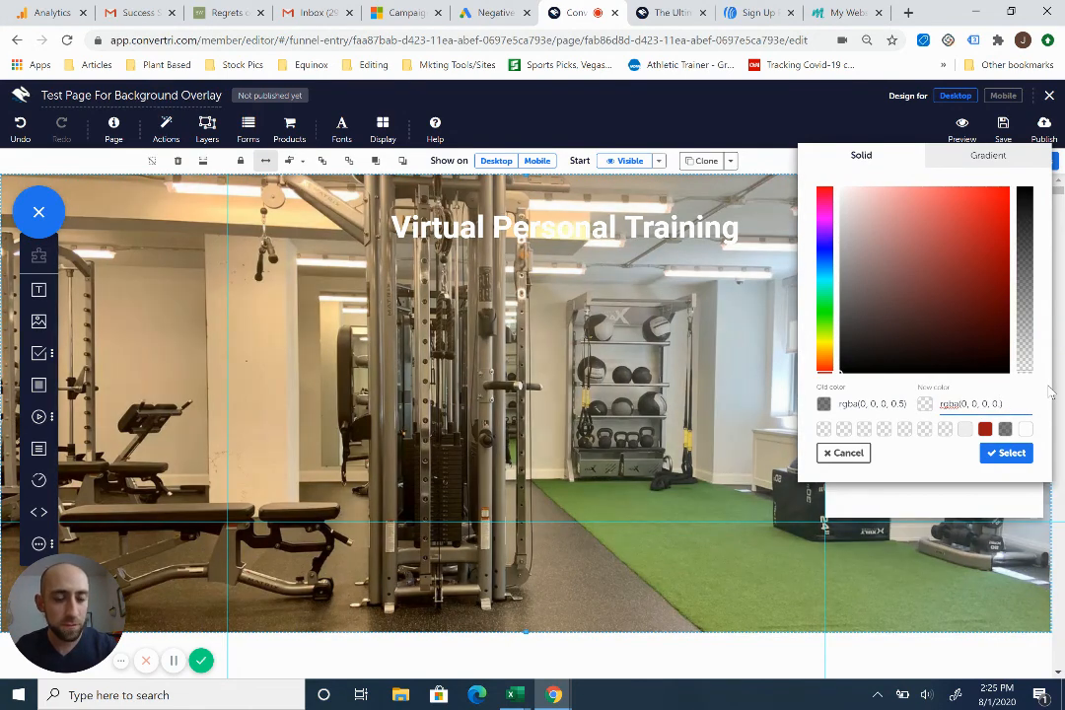
text(5)
click(996, 456)
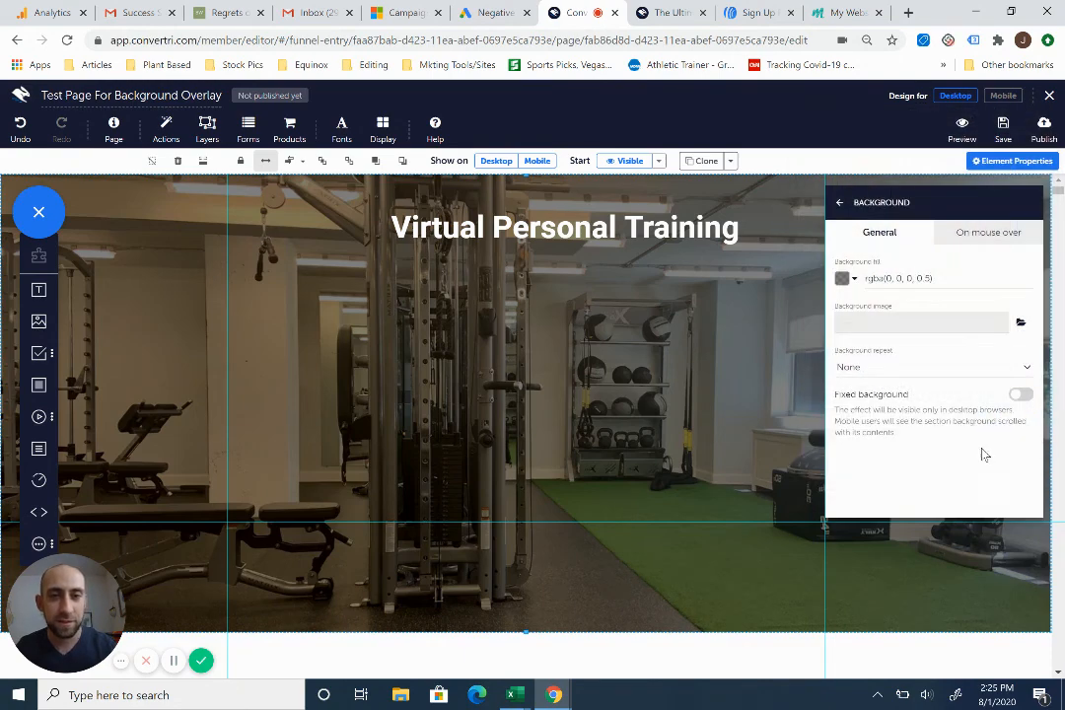